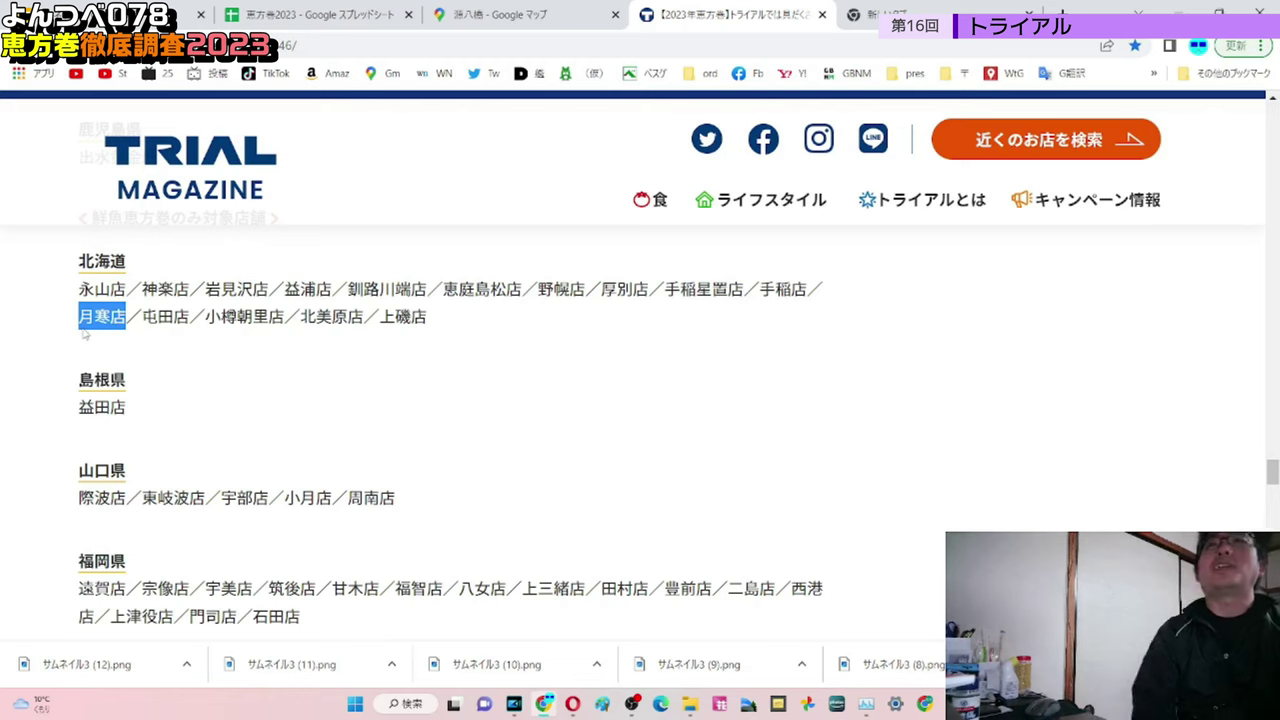
- Review the store lists by prefecture and the ehomaki product pictures in the Trial Magazine article
scroll(256, 362, up, 1)
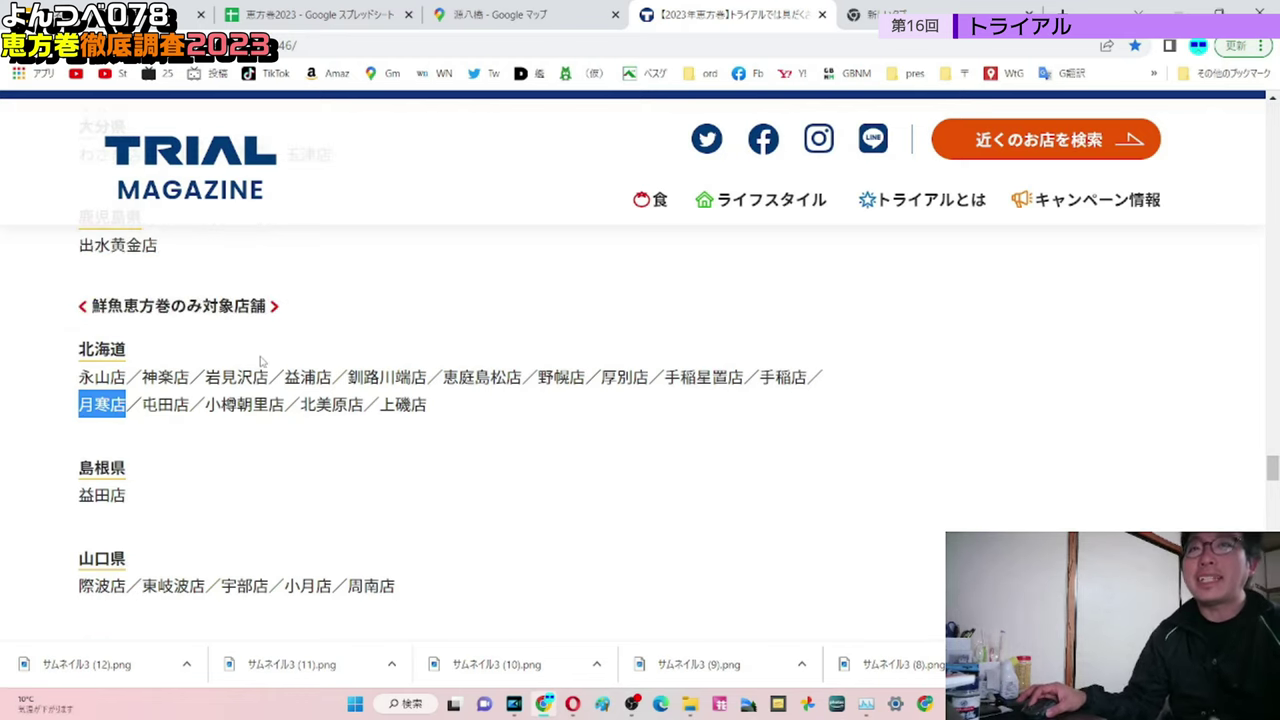
scroll(262, 362, up, 3)
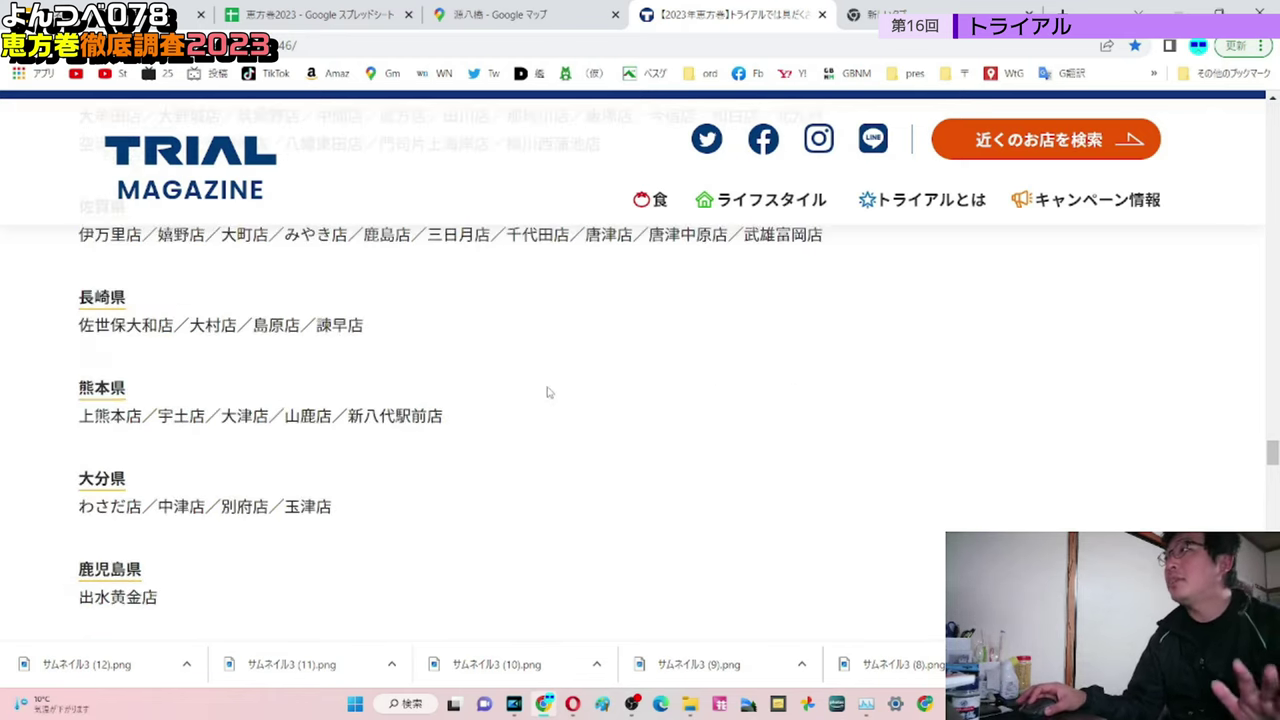
scroll(550, 394, up, 2)
scroll(550, 396, down, 5)
drag(128, 495, 60, 495)
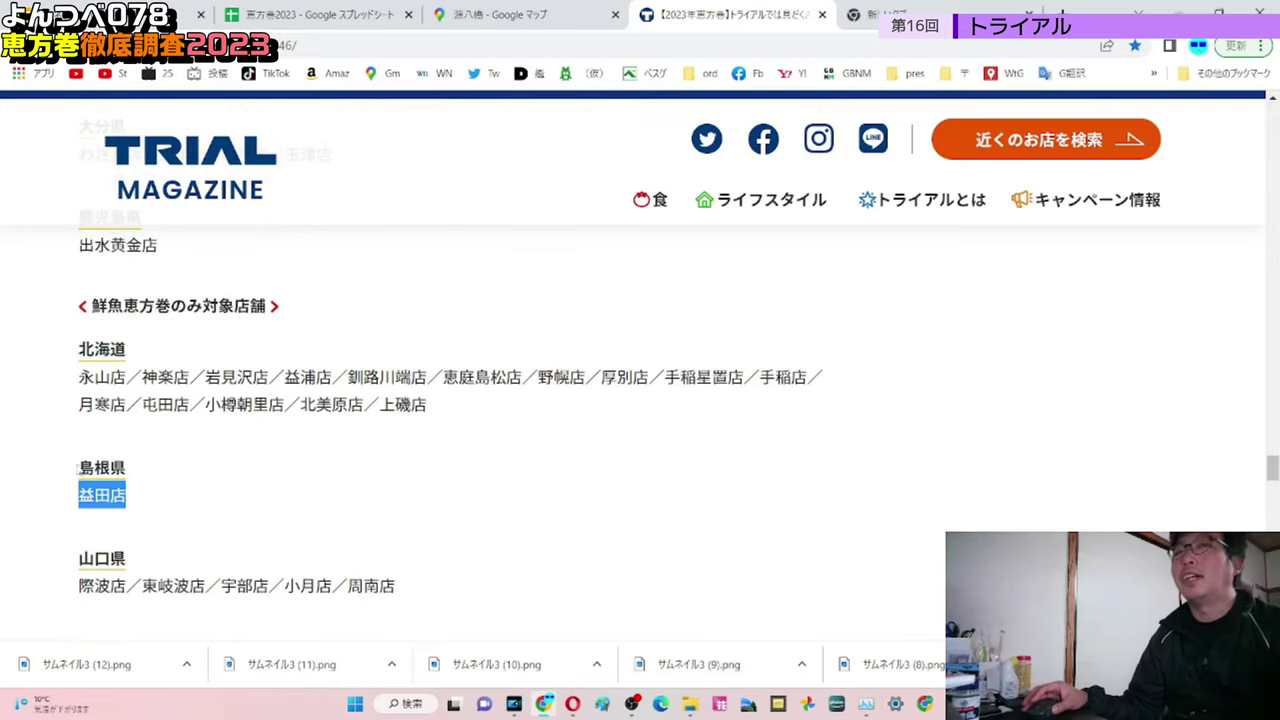
scroll(180, 453, up, 3)
scroll(180, 453, up, 2)
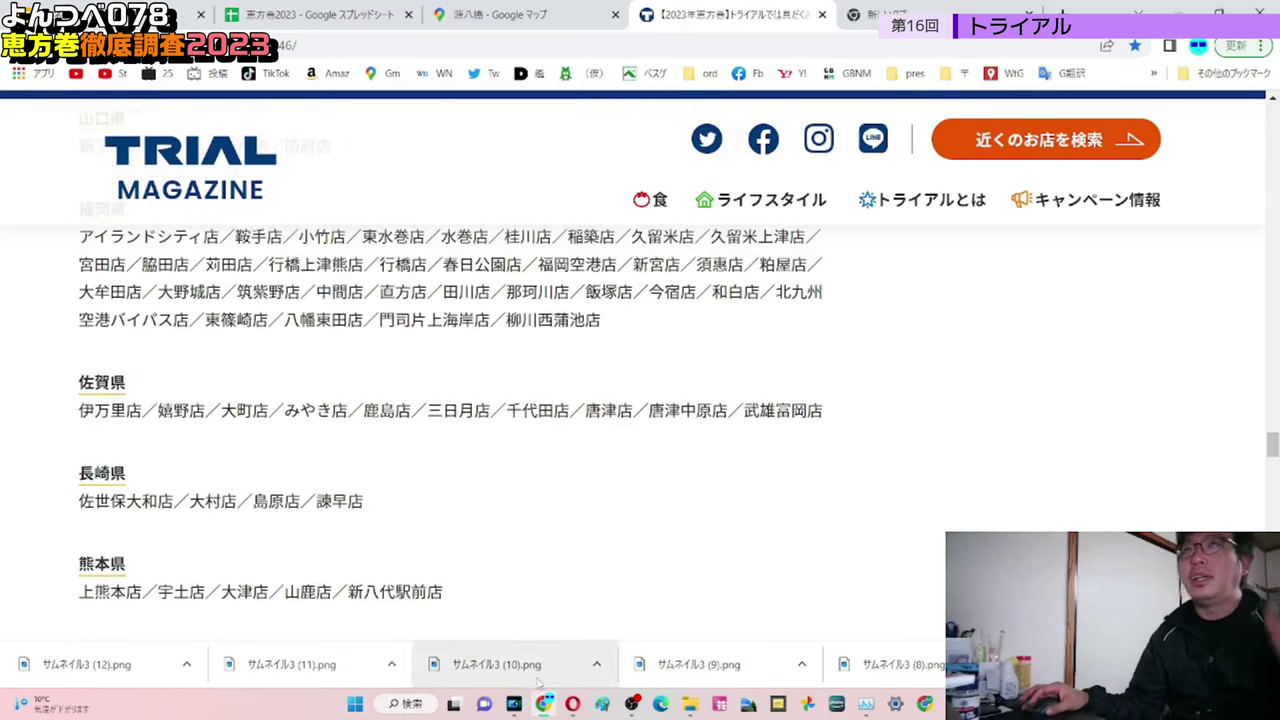
scroll(558, 506, up, 15)
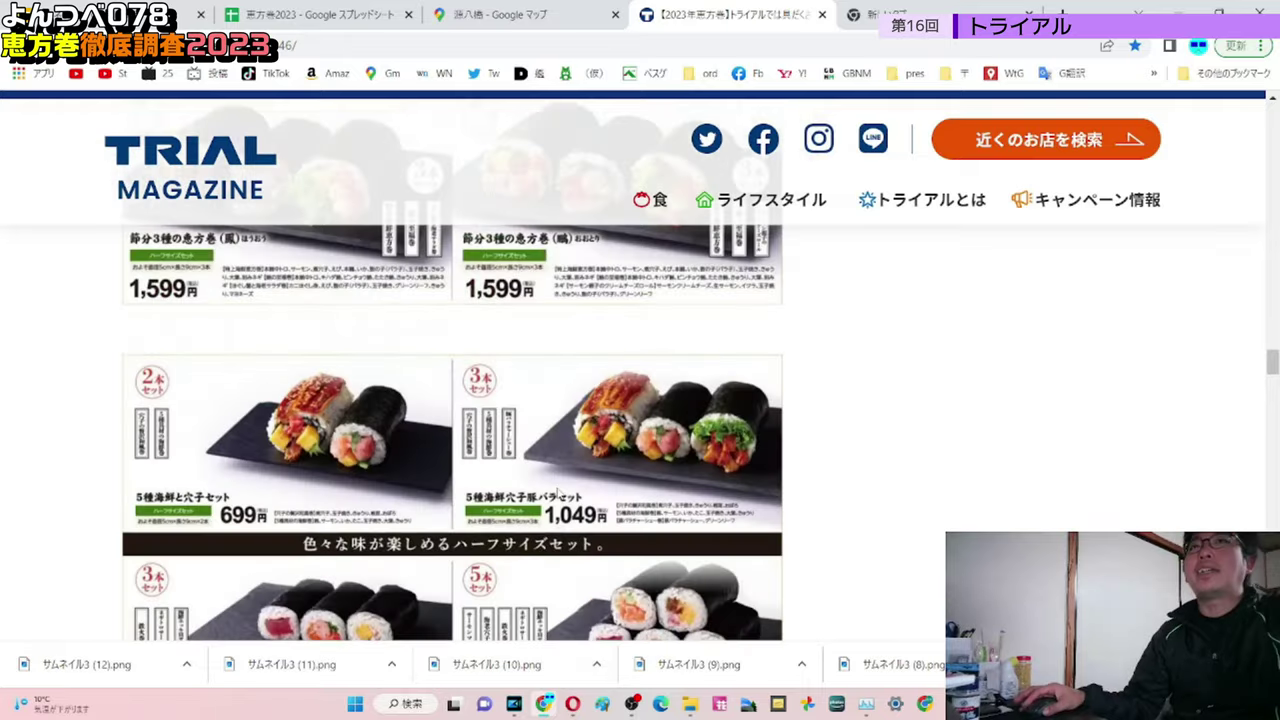
scroll(557, 487, up, 5)
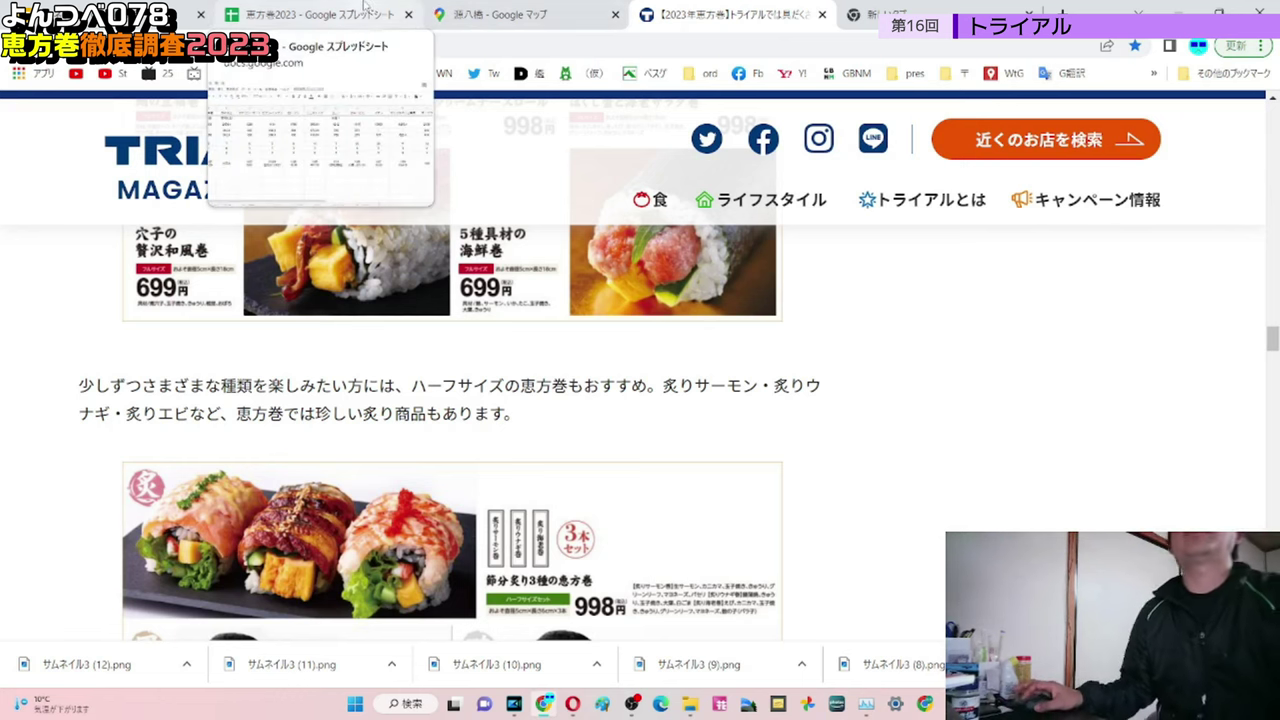
- Switch to the 恵方巻2023 spreadsheet and look through the product list on the トライアル sheet
click(280, 13)
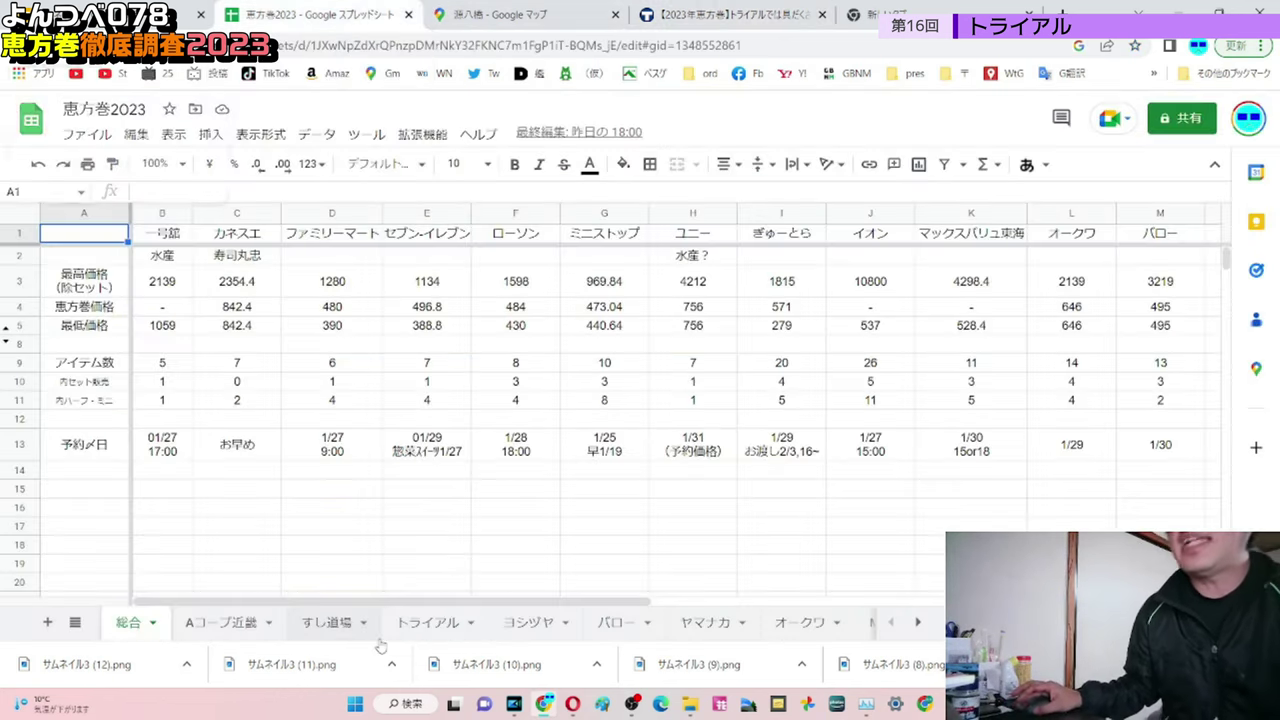
click(441, 627)
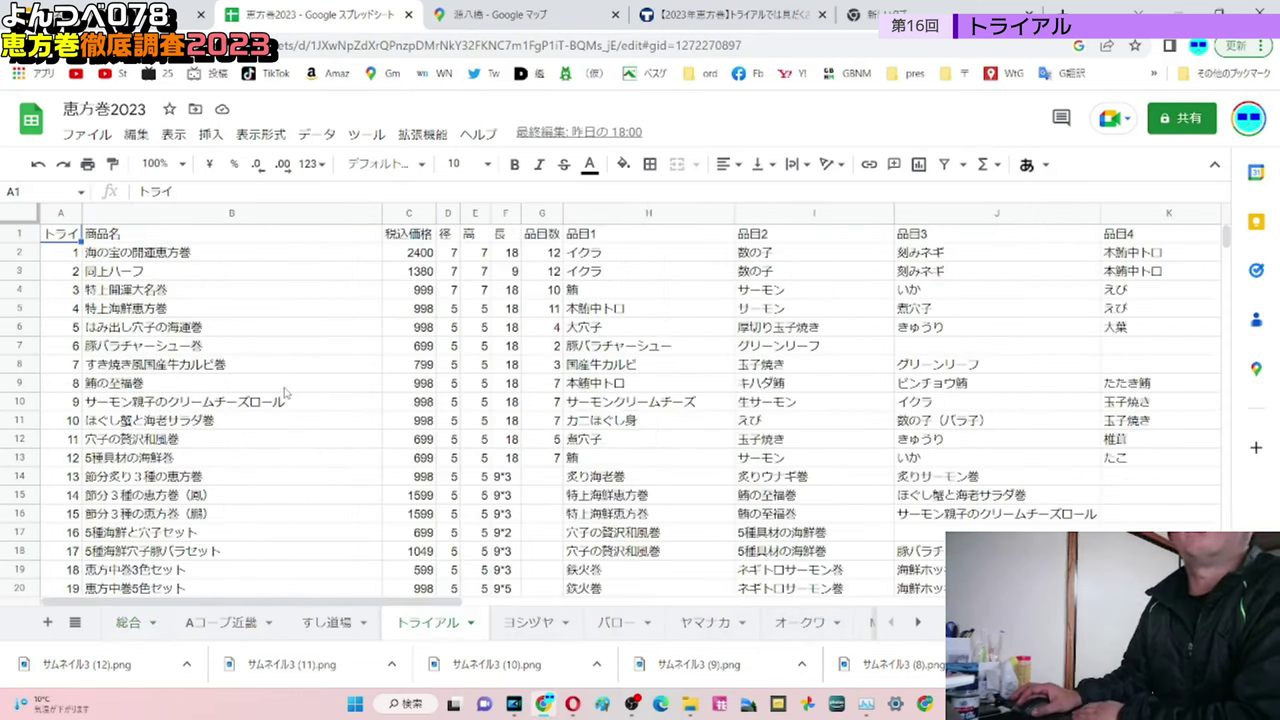
scroll(284, 393, down, 1)
scroll(284, 393, up, 1)
scroll(286, 398, down, 1)
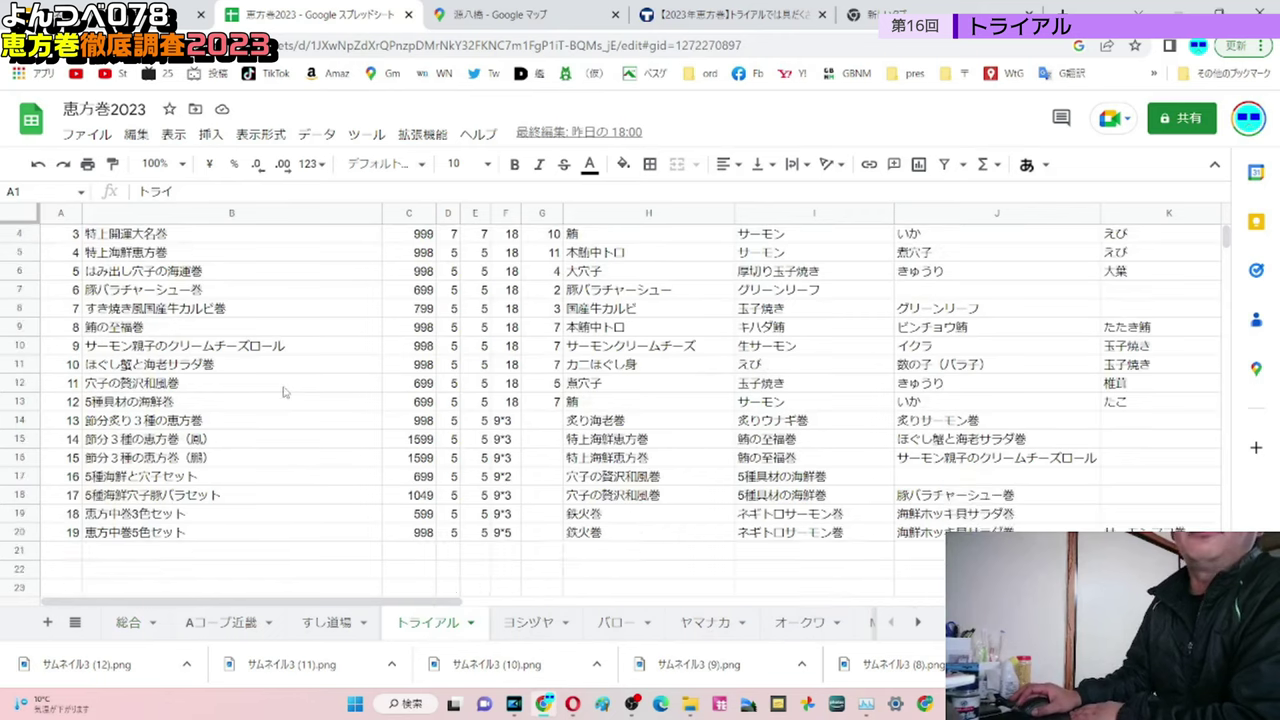
scroll(223, 365, up, 1)
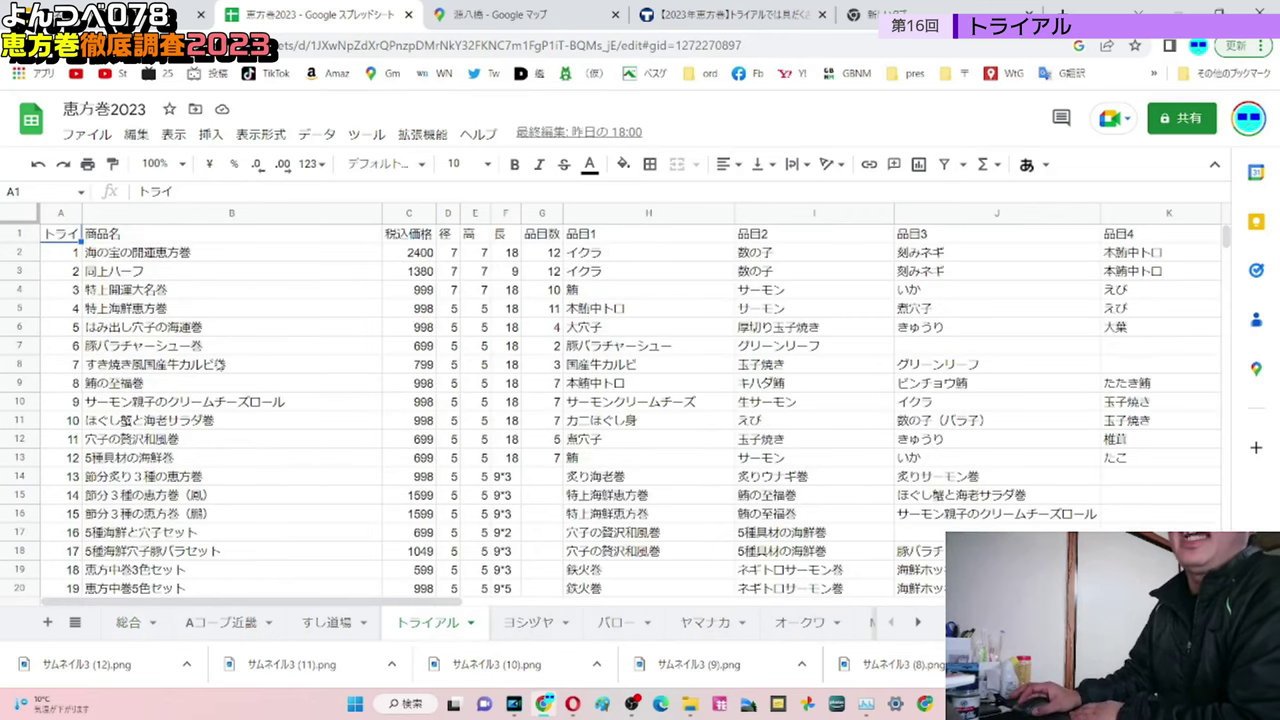
scroll(100, 500, down, 1)
scroll(99, 503, down, 1)
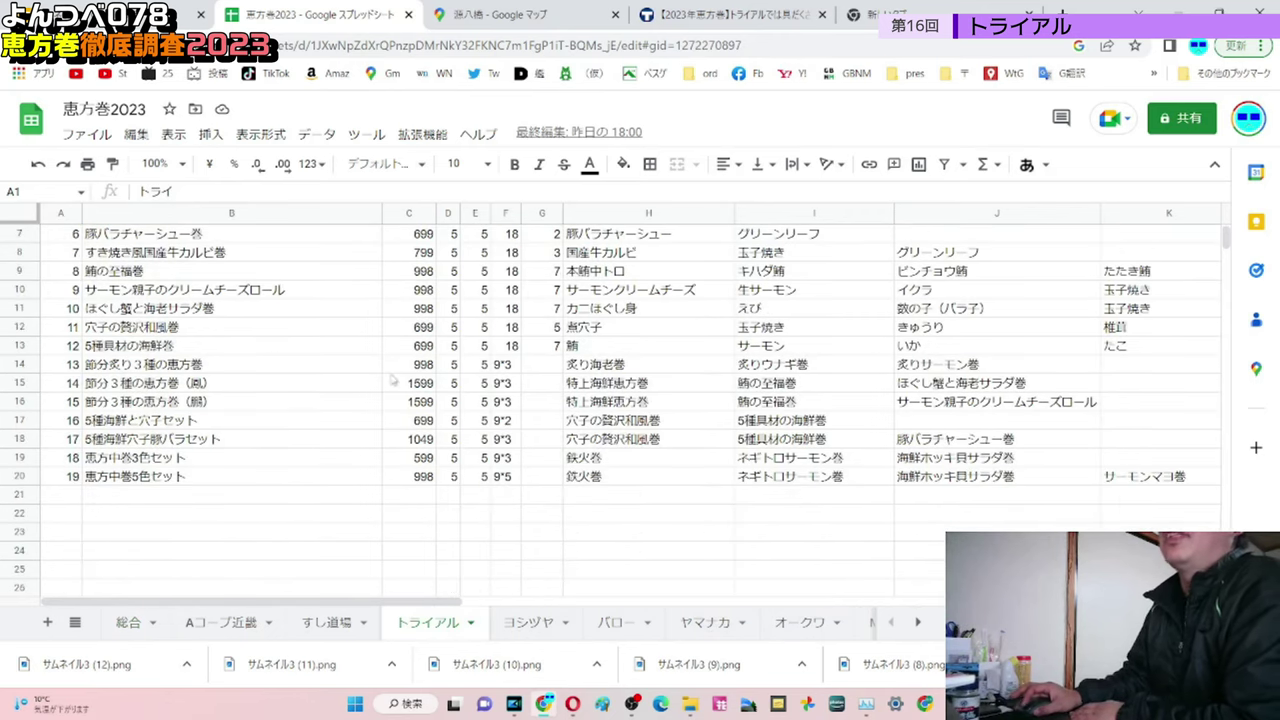
scroll(483, 375, up, 1)
scroll(483, 375, up, 1)
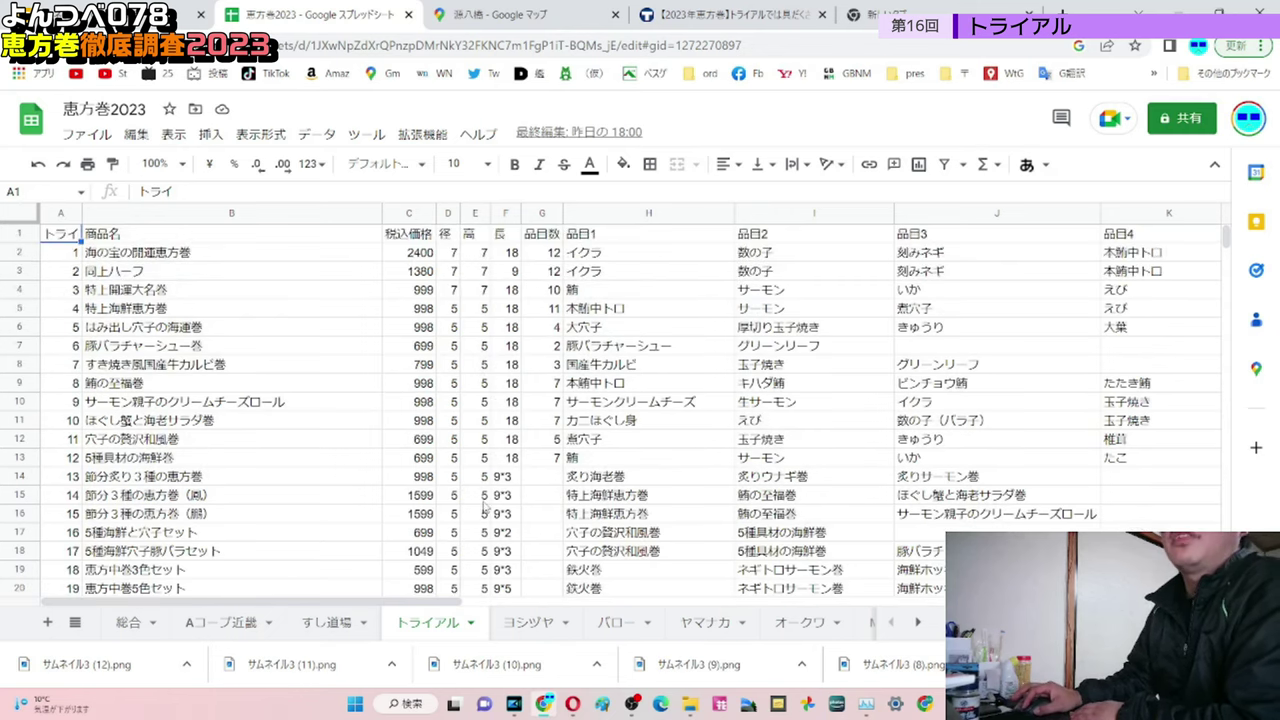
- Change the length (長) of 節分炙り3種の恵方巻 in row 14 to 6*3
click(505, 477)
double_click(505, 477)
drag(502, 477, 484, 477)
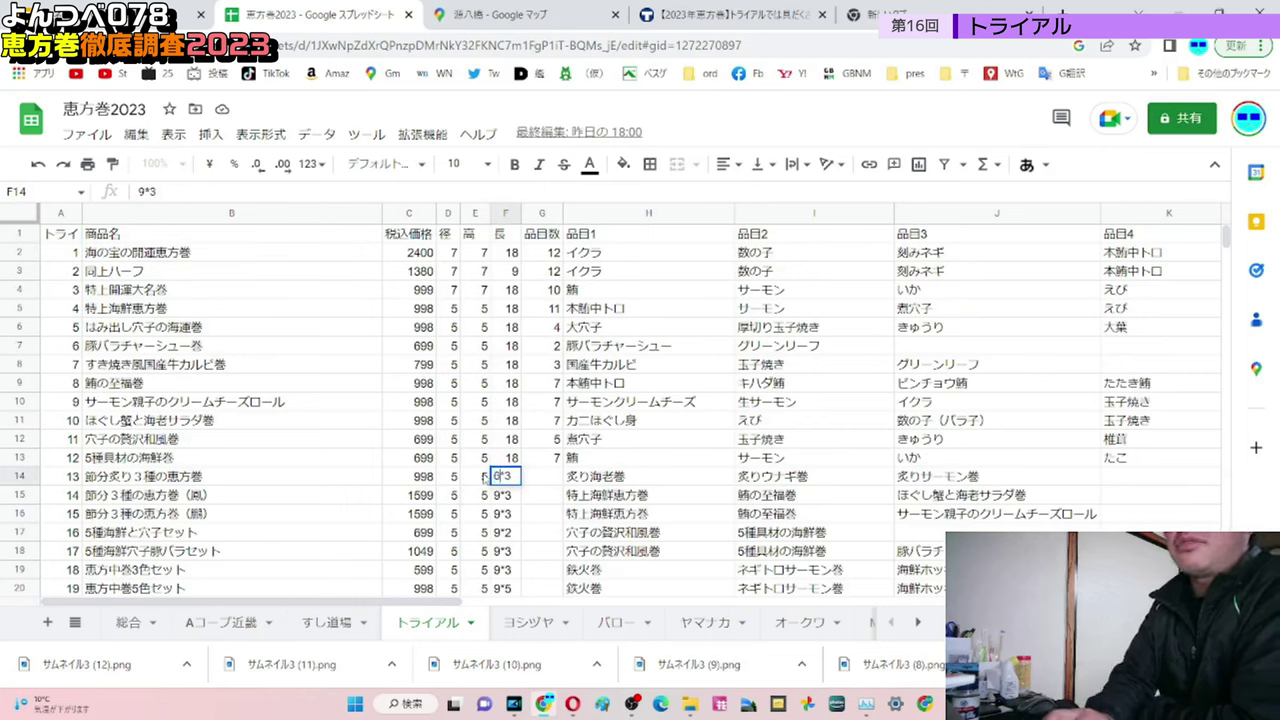
text(6)
key(Return)
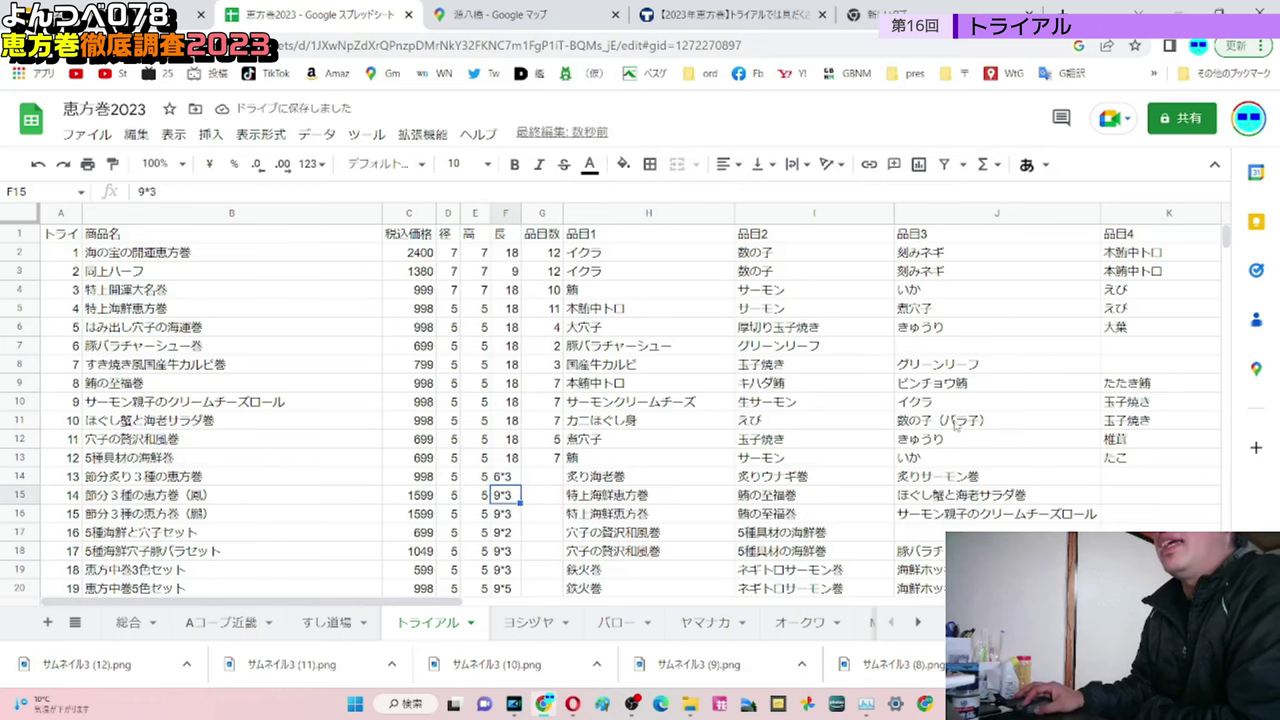
- Correct the 品目5 ingredient of 特上海鮮恵方巻 in row 5 to 本鯛
click(954, 461)
scroll(954, 463, right, 3)
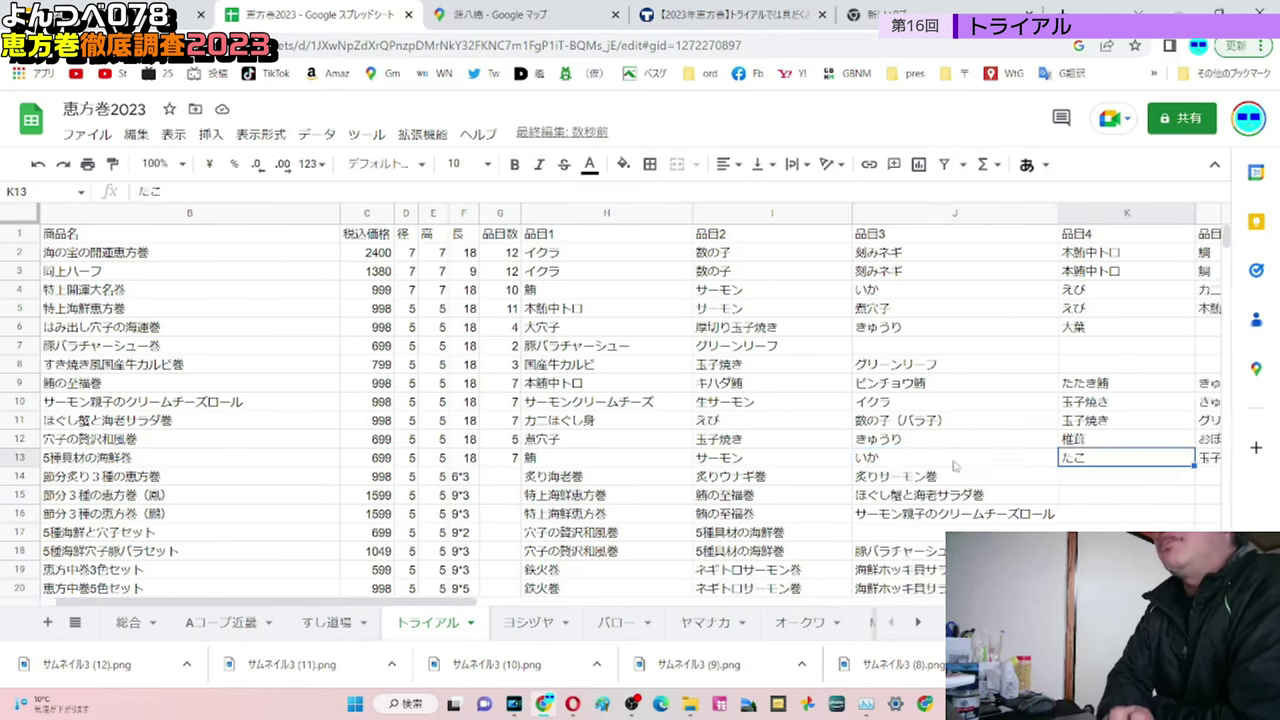
click(954, 461)
key(Up)
key(Up)
key(Up)
key(Up)
key(Up)
key(Up)
key(Up)
key(Up)
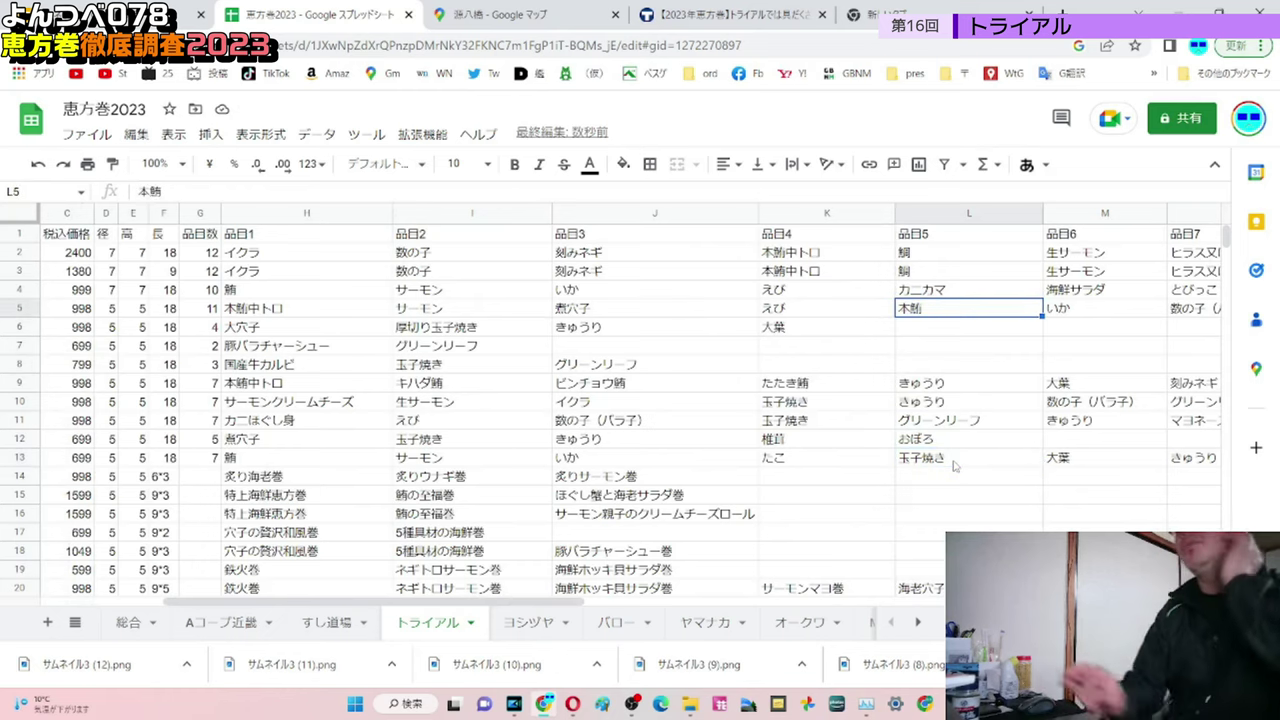
double_click(961, 309)
double_click(961, 309)
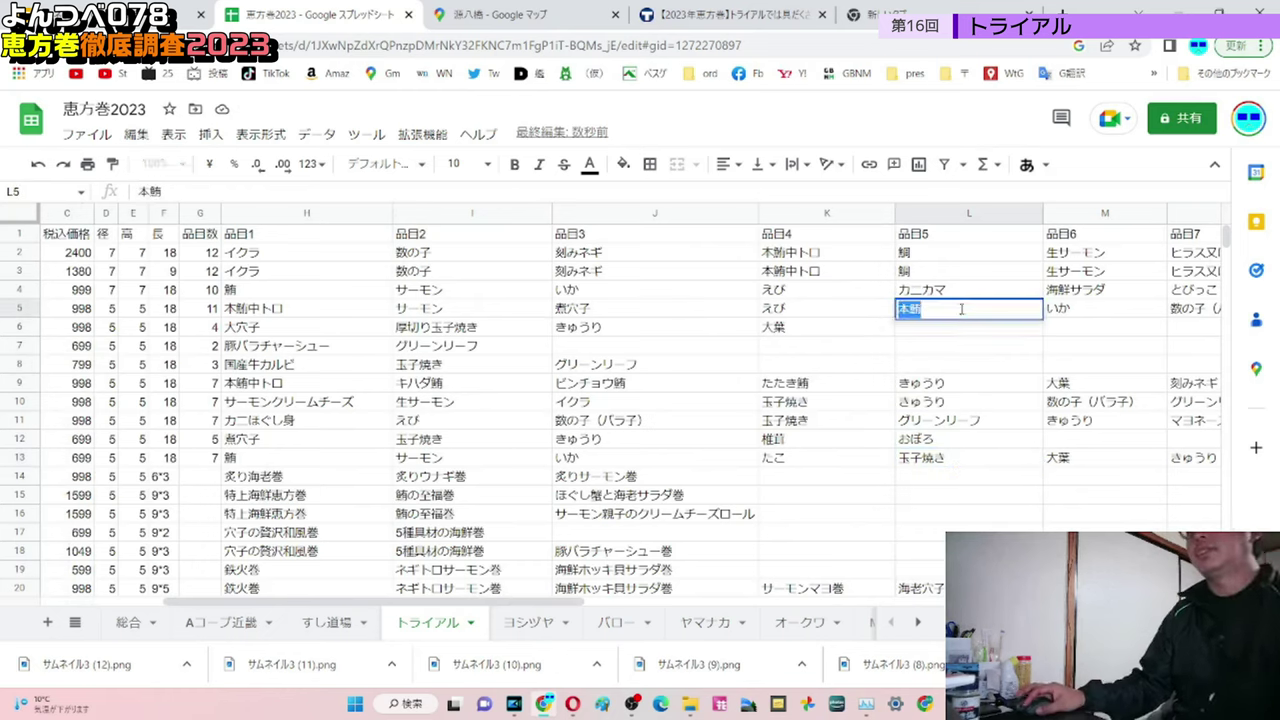
click(961, 309)
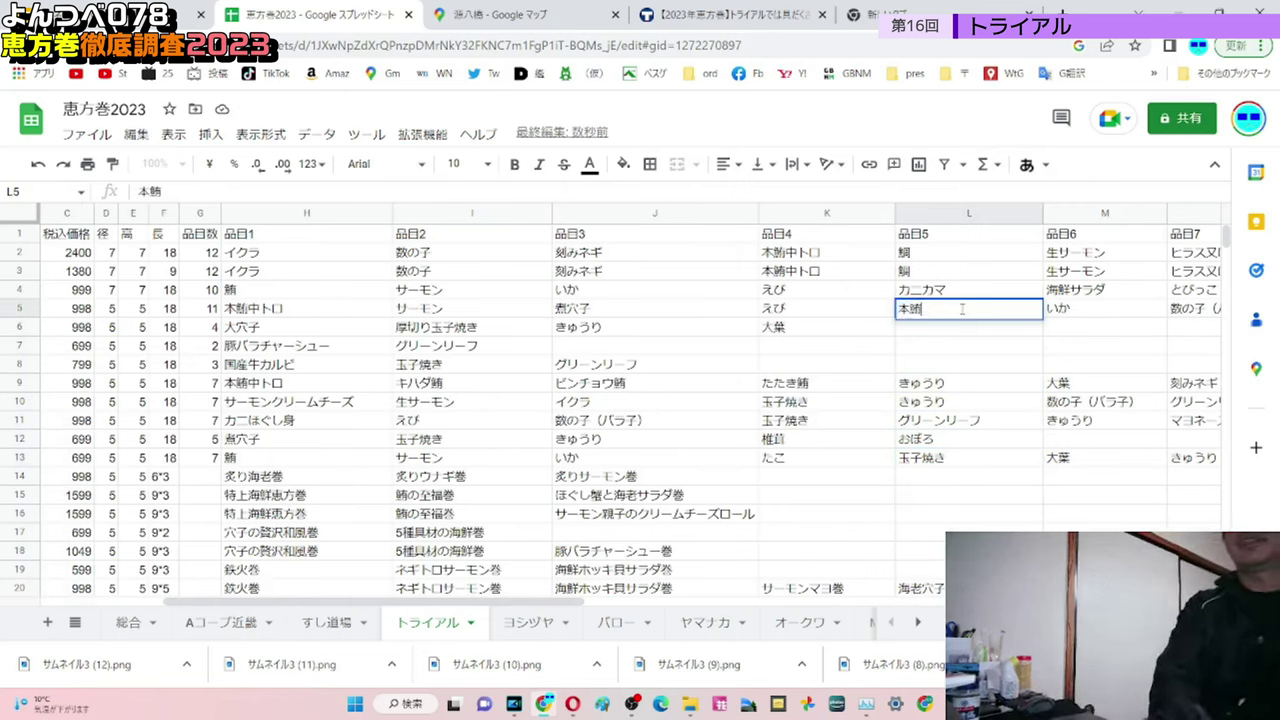
key(BackSpace)
text(鯛)
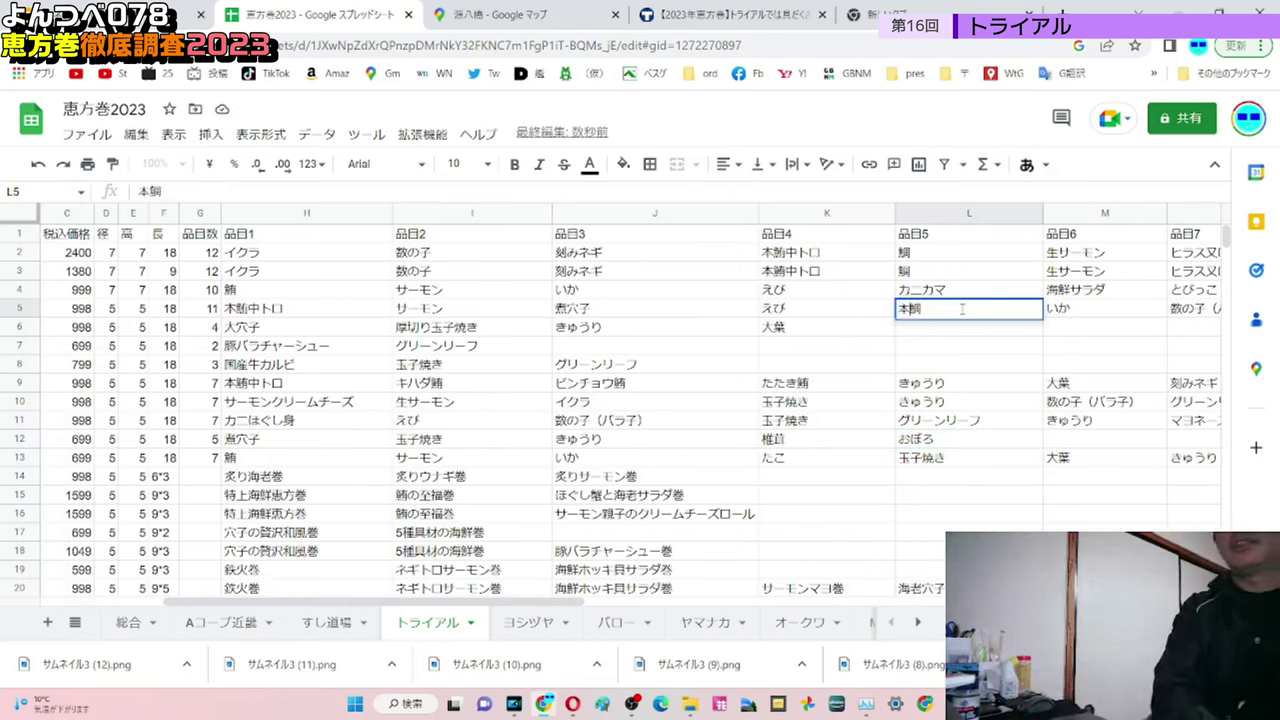
key(Return)
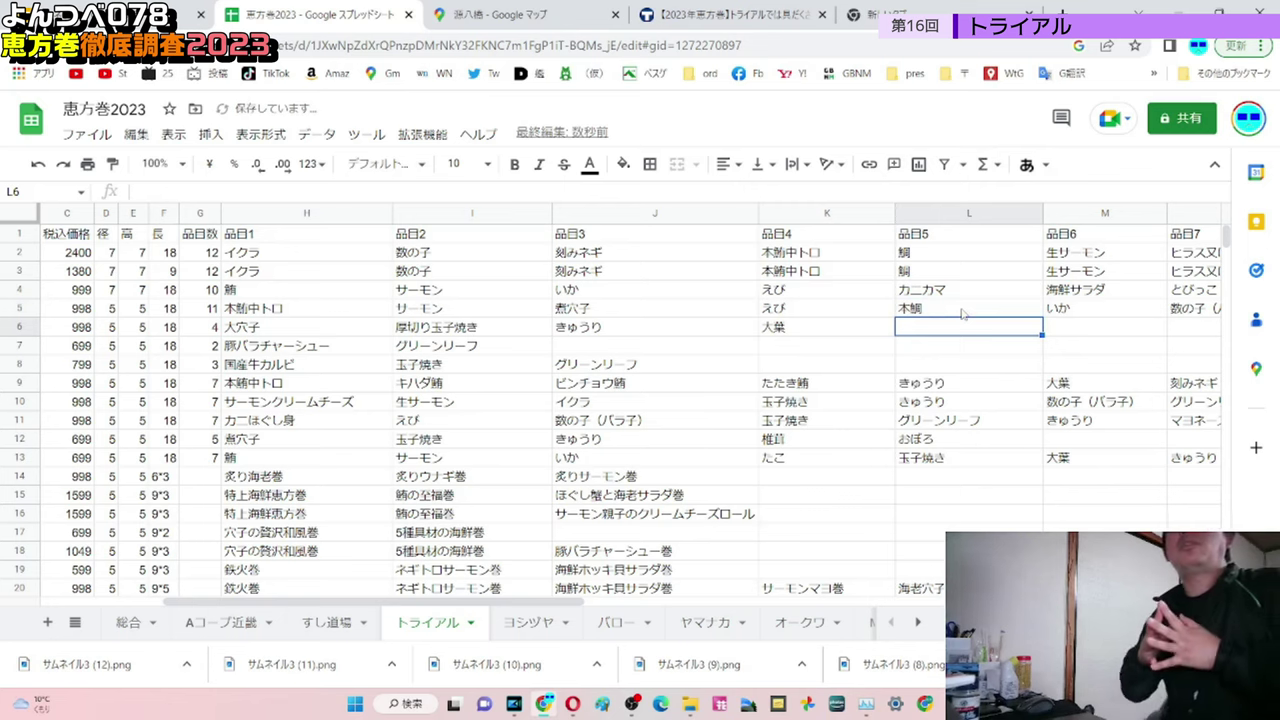
- Go through the product rows one by one from 特上海鮮恵方巻 down to 恵方中巻3色セット
click(961, 313)
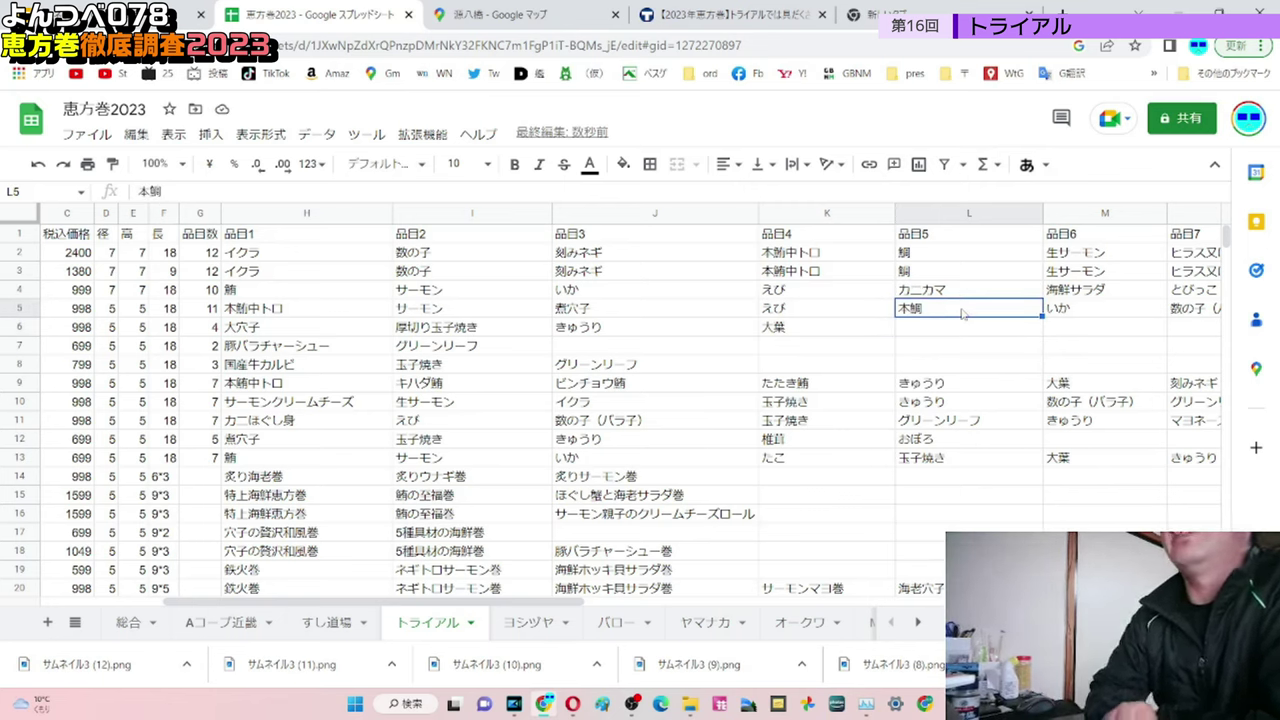
key(Left)
key(Left)
key(Left)
key(Left)
key(Left)
key(Left)
key(Left)
key(Left)
key(Left)
key(Left)
key(Left)
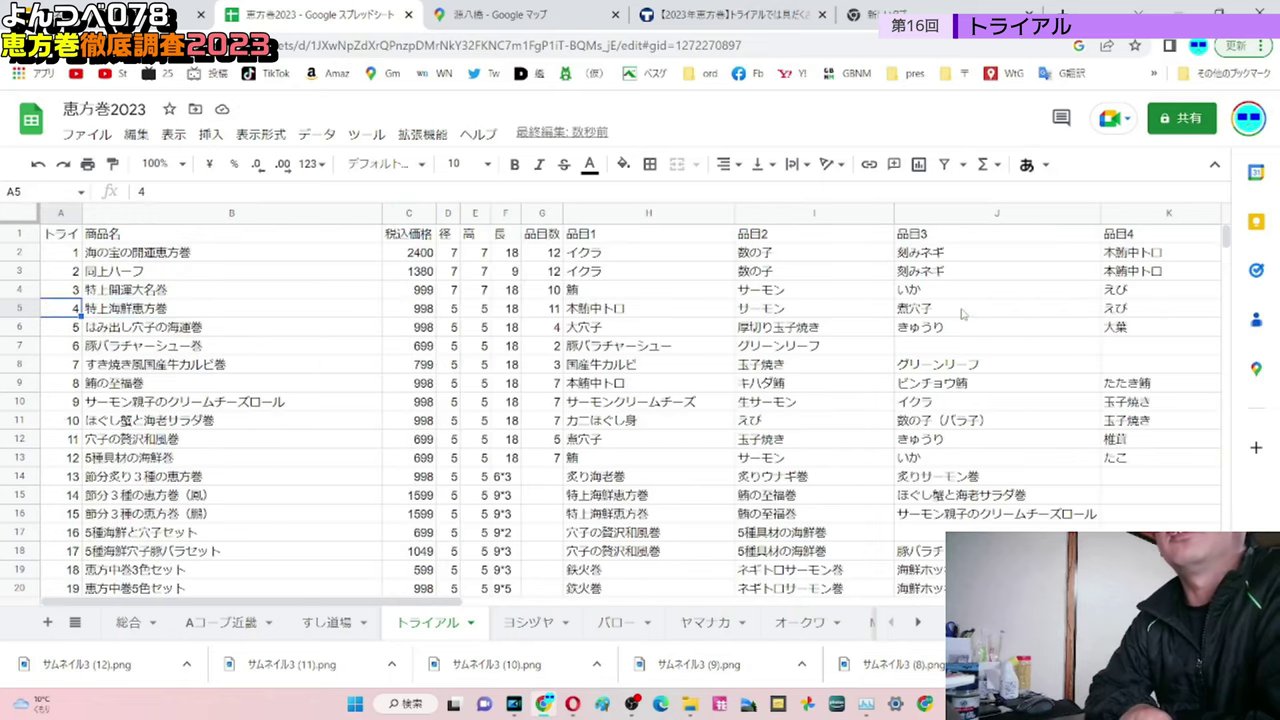
key(Down)
key(Down)
key(Down)
key(Down)
key(Down)
key(Down)
key(Down)
key(Down)
key(Down)
key(Down)
key(Down)
key(Down)
key(Down)
key(Down)
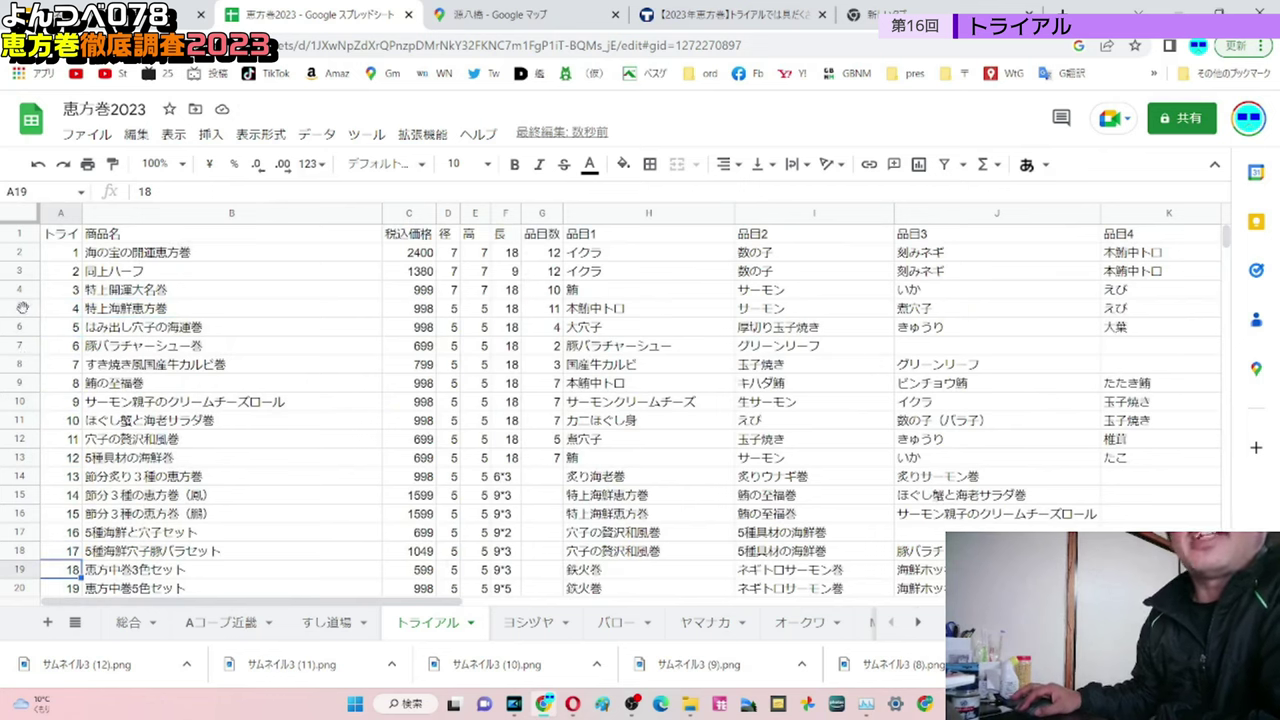
- Highlight the whole row of 特上海鮮恵方巻 and look over the product list around it
click(22, 307)
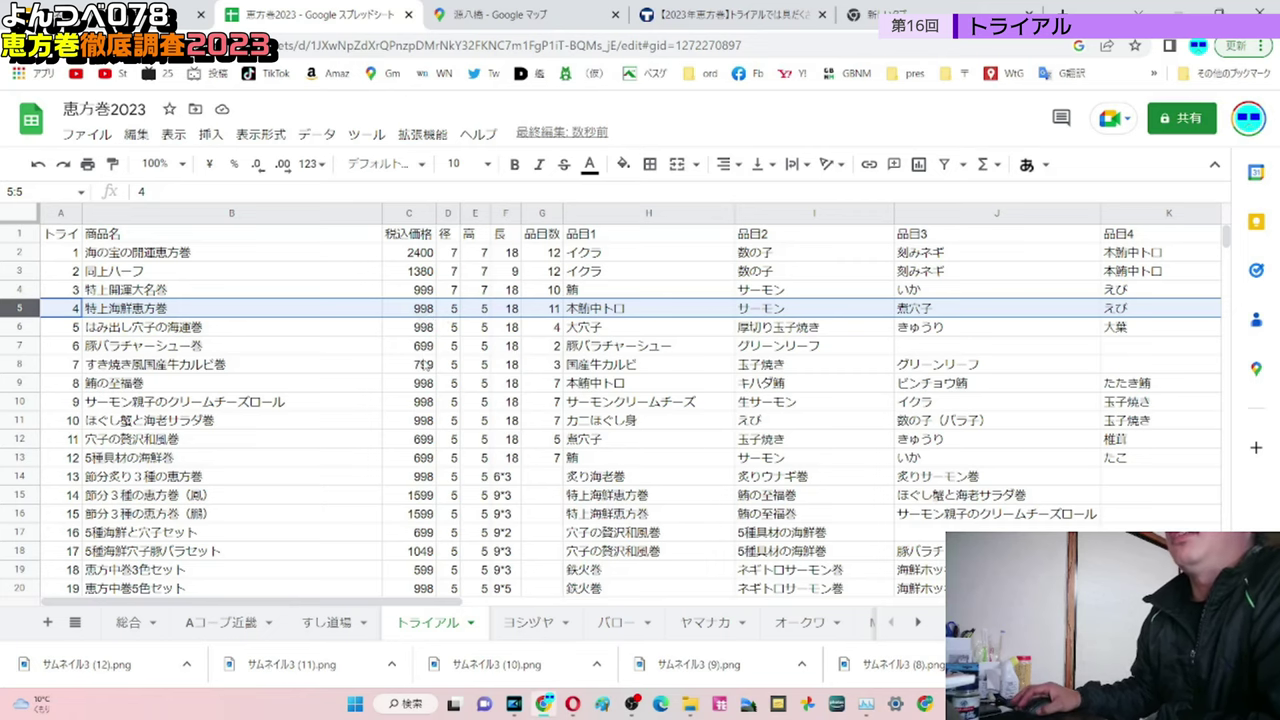
scroll(422, 362, down, 1)
scroll(425, 365, up, 1)
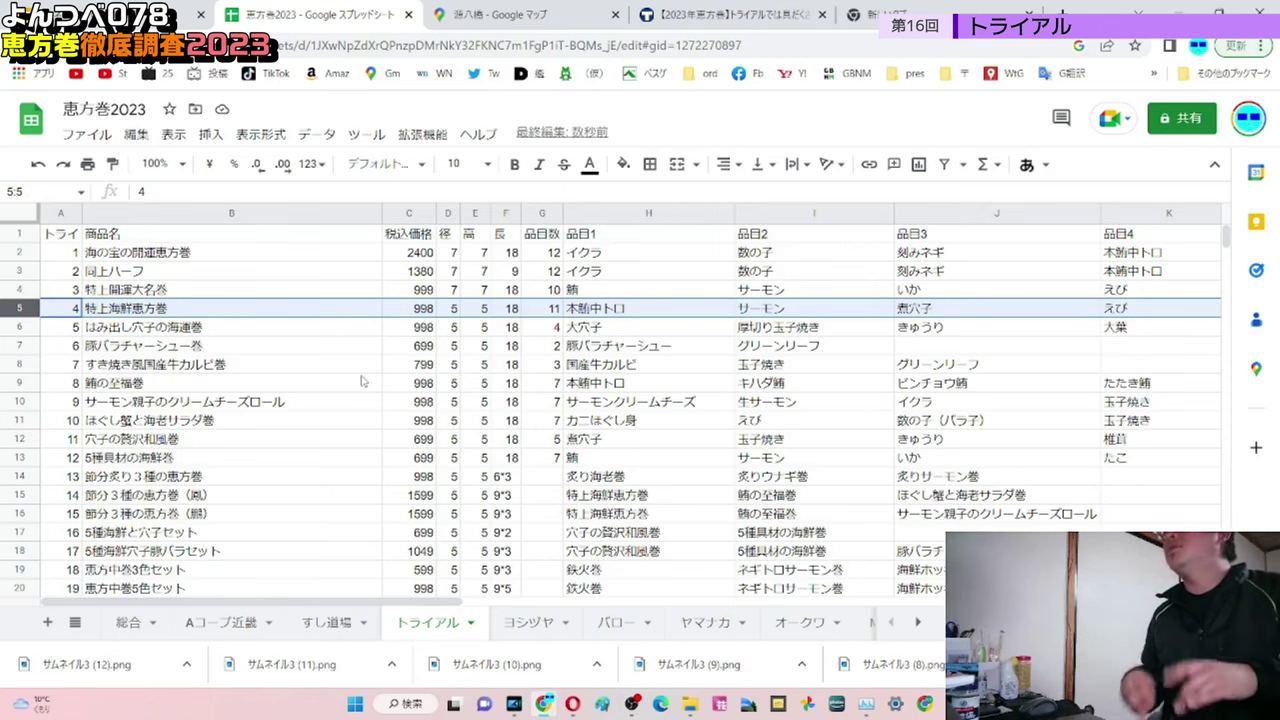
- Check the price of すき焼き風国産牛カルビ巻 and highlight its row together with the 豚バラチャーシュー巻 row
click(424, 376)
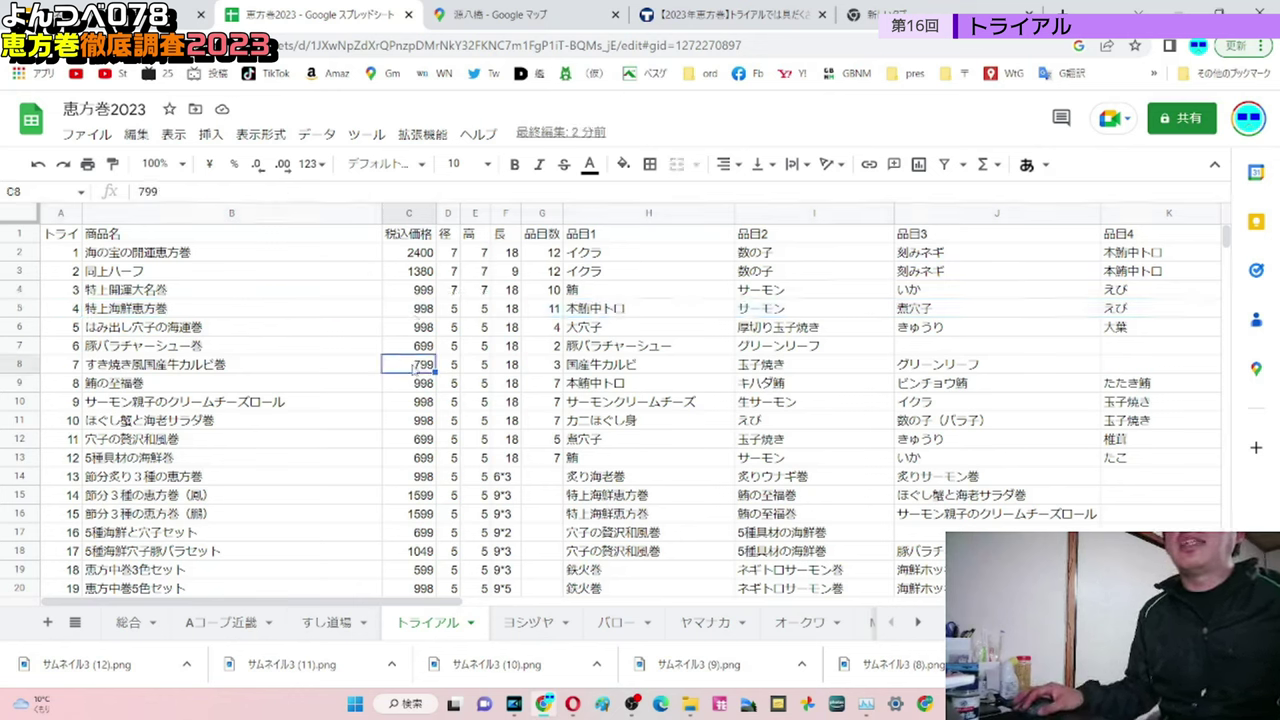
scroll(410, 378, down, 2)
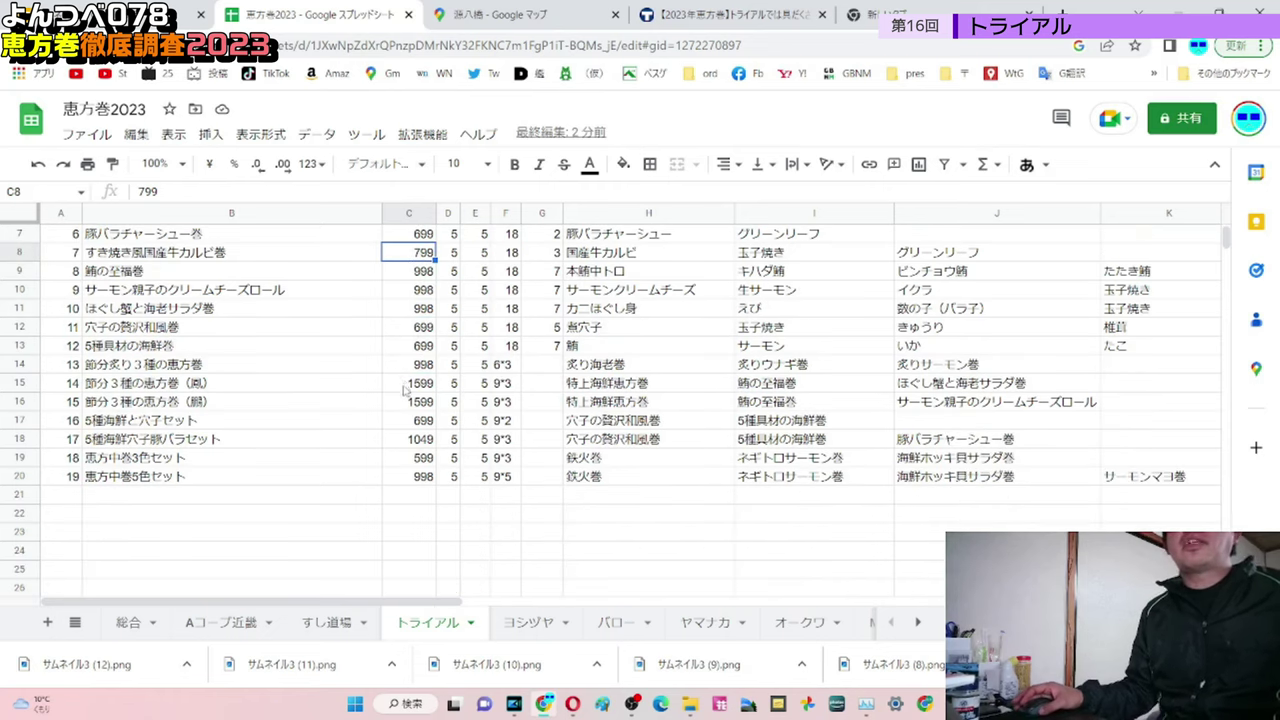
scroll(407, 385, up, 1)
scroll(407, 385, down, 1)
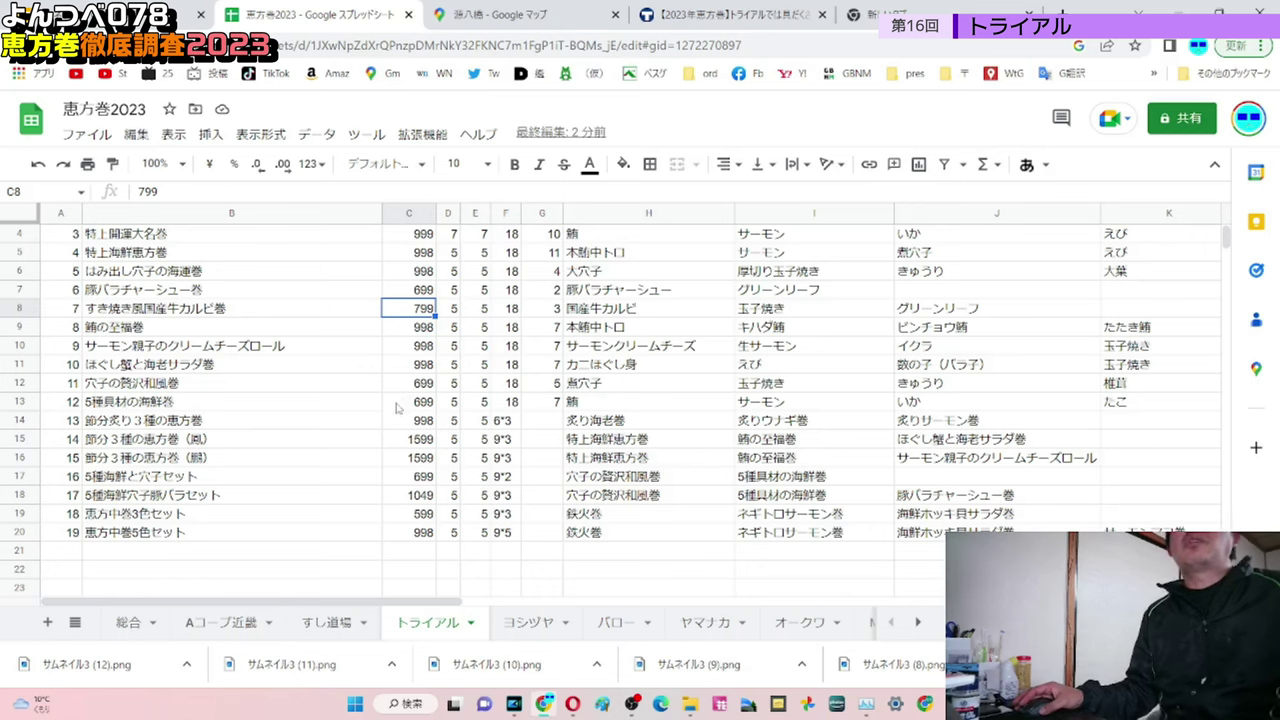
click(17, 294)
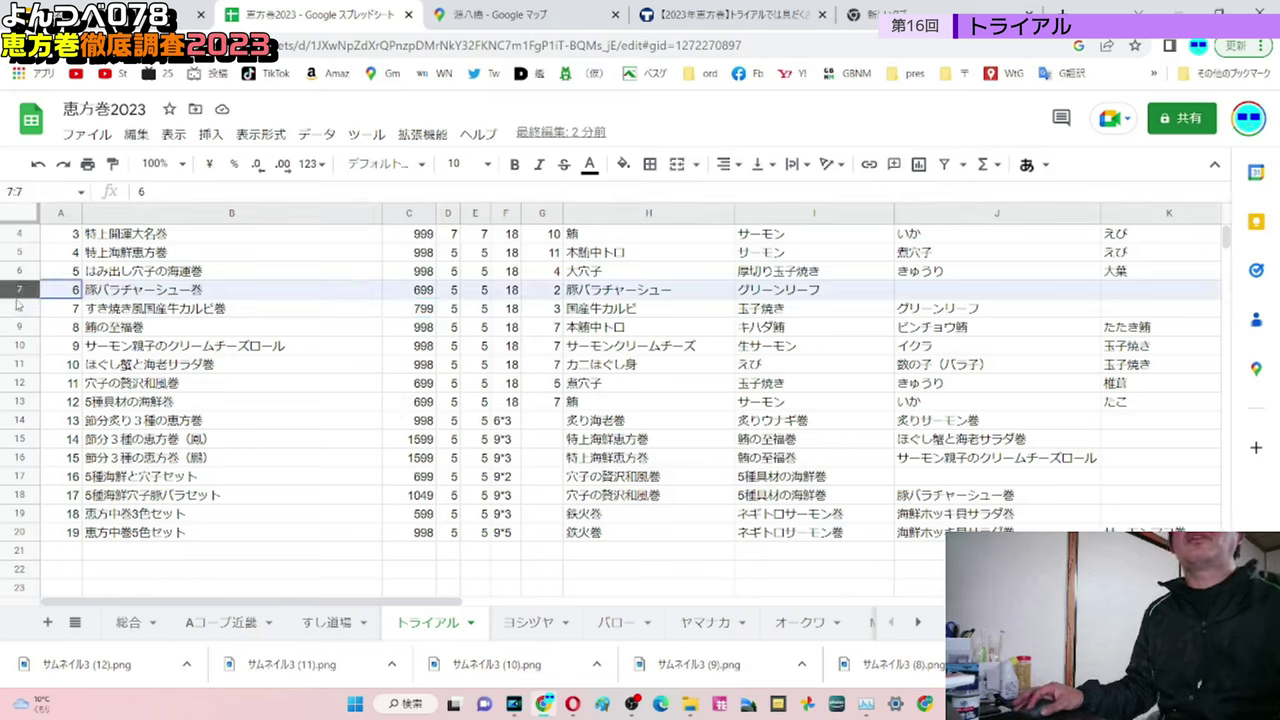
drag(17, 305, 17, 308)
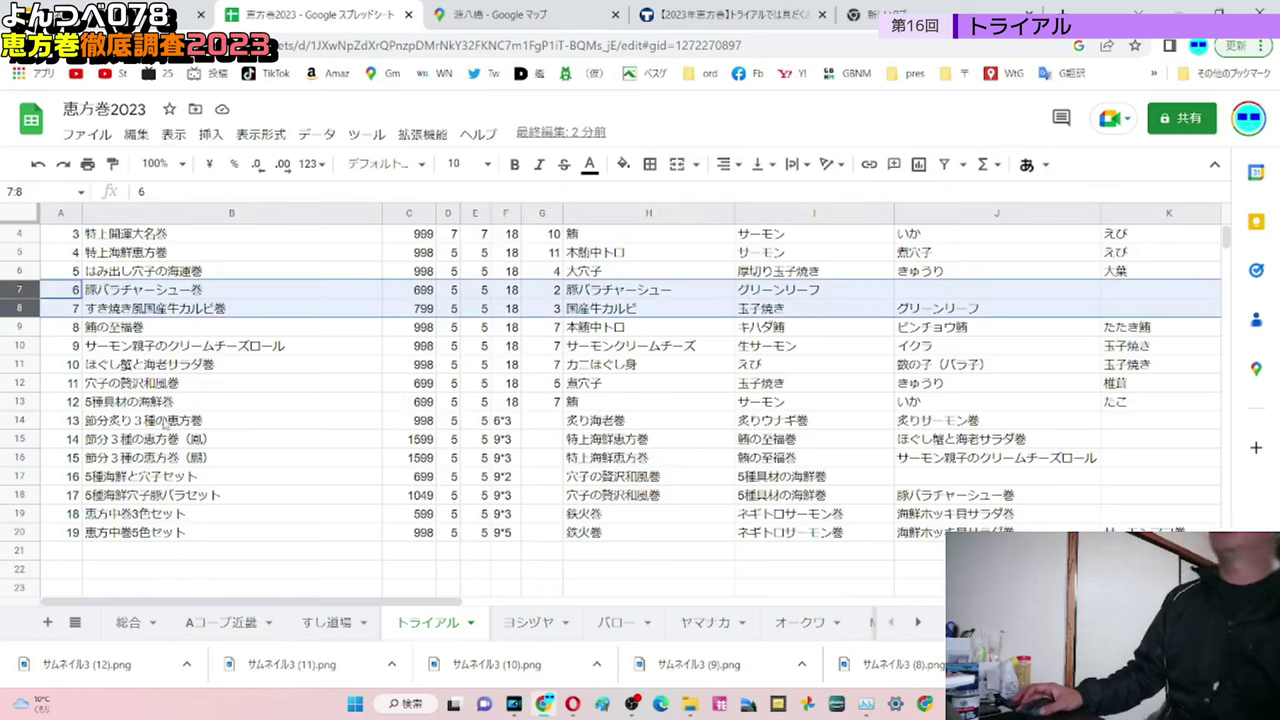
scroll(620, 428, up, 2)
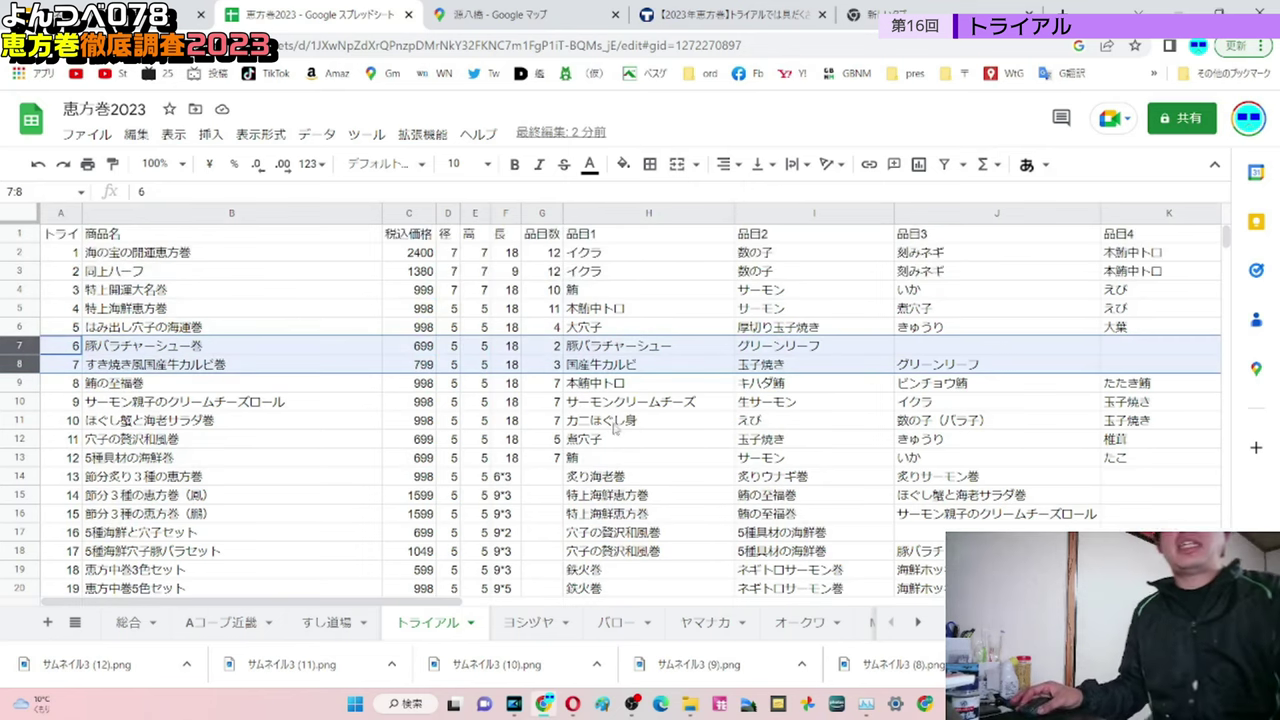
- Open the 総合 sheet and compare the highest prices (最高価格) from イオン across to トライアル
click(124, 628)
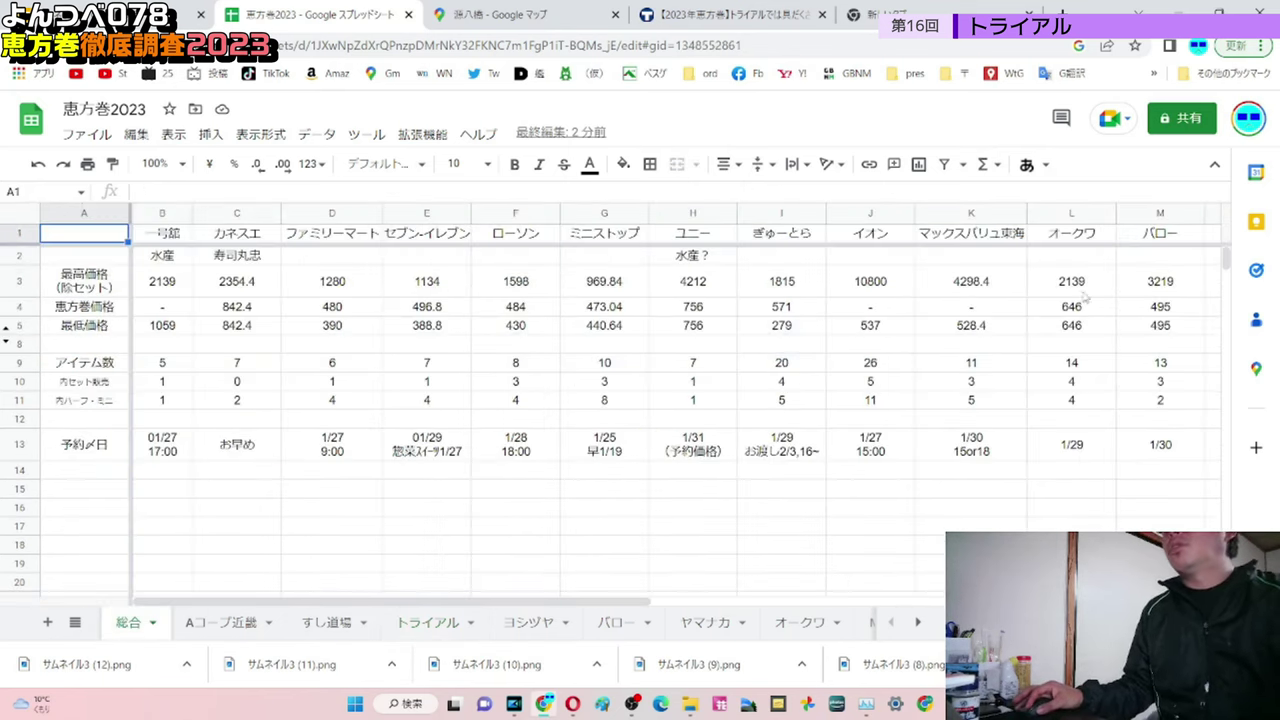
click(874, 278)
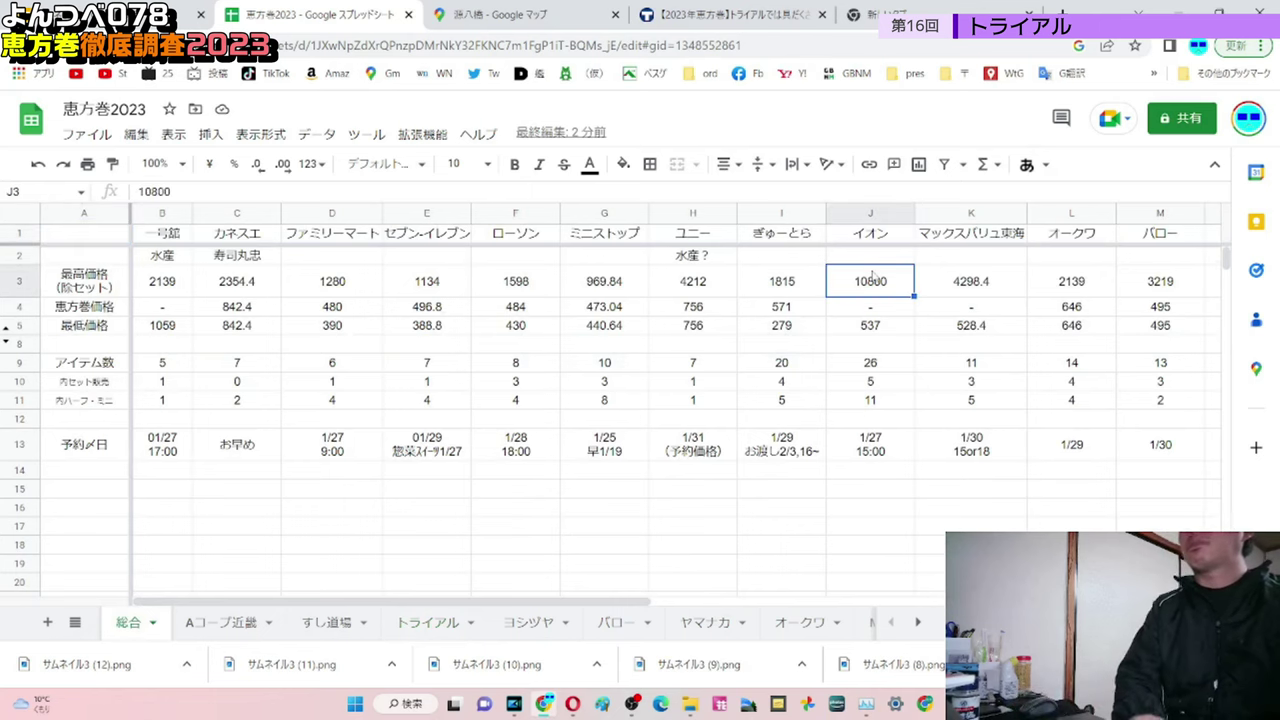
key(Right)
key(Right)
key(Right)
key(Right)
key(Right)
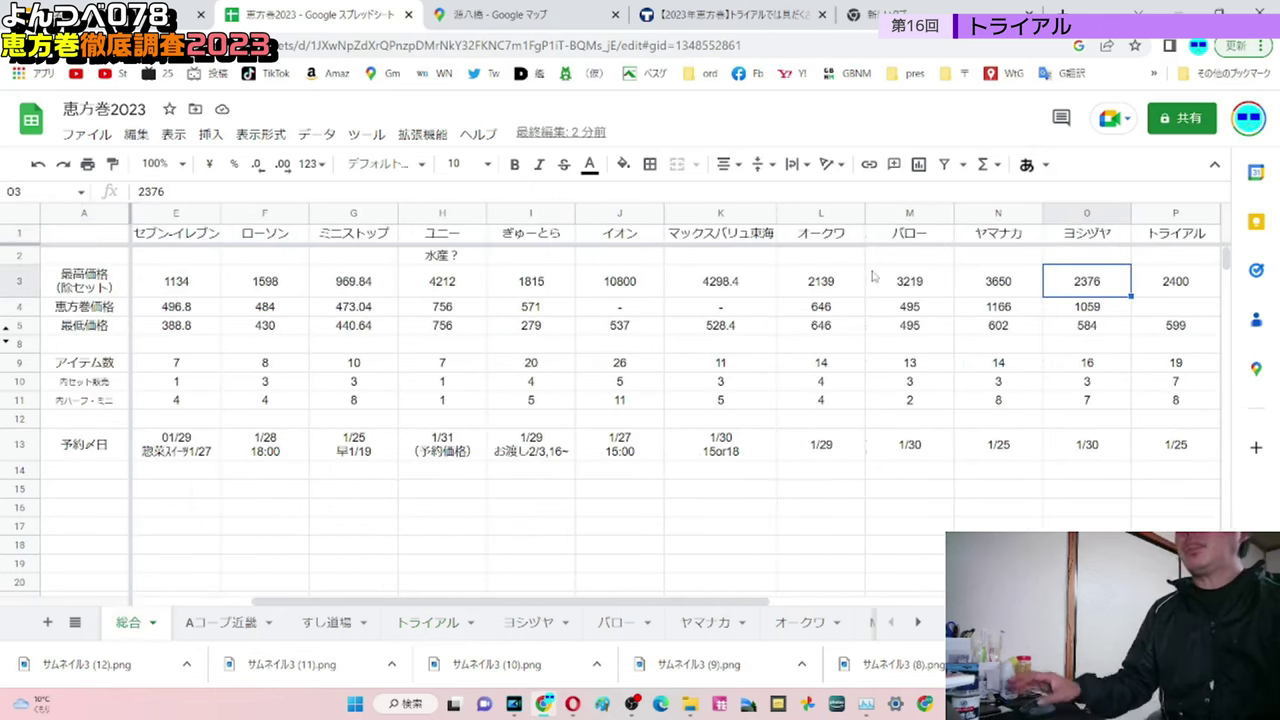
click(1168, 275)
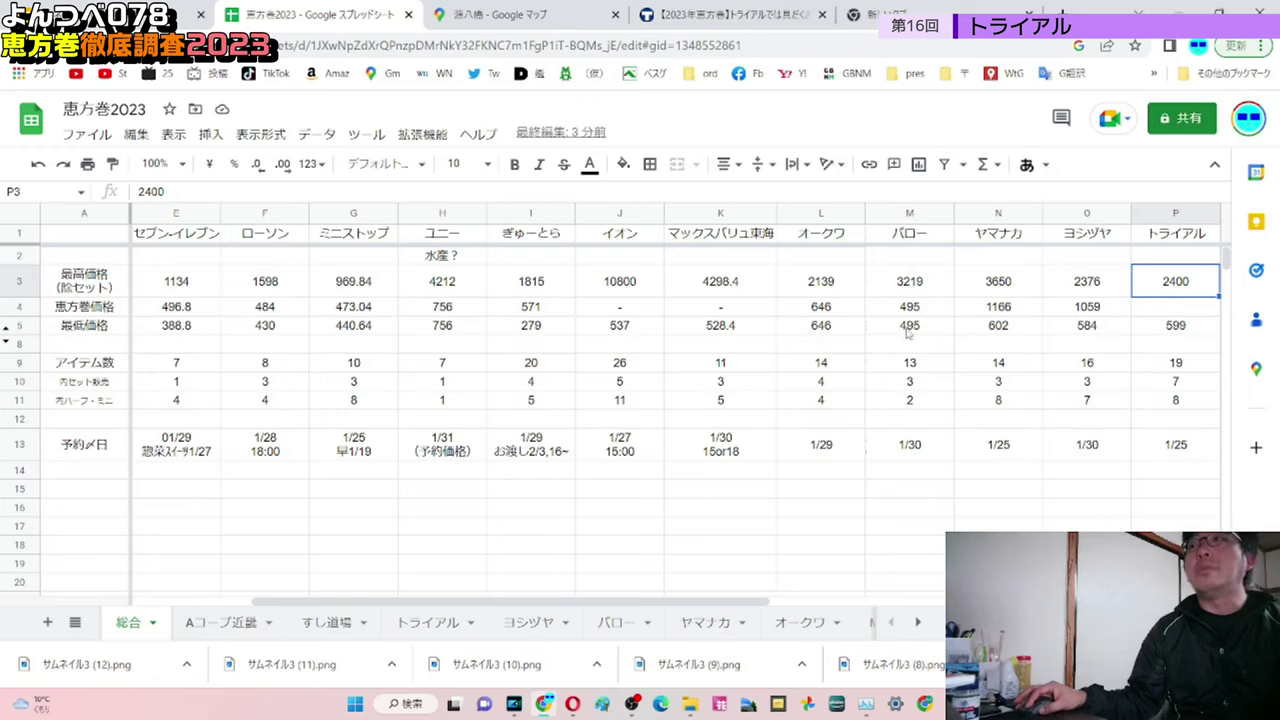
- Examine the item count, set count and half/mini count in the トライアル column of the 総合 sheet
drag(1163, 366, 1163, 384)
click(1168, 368)
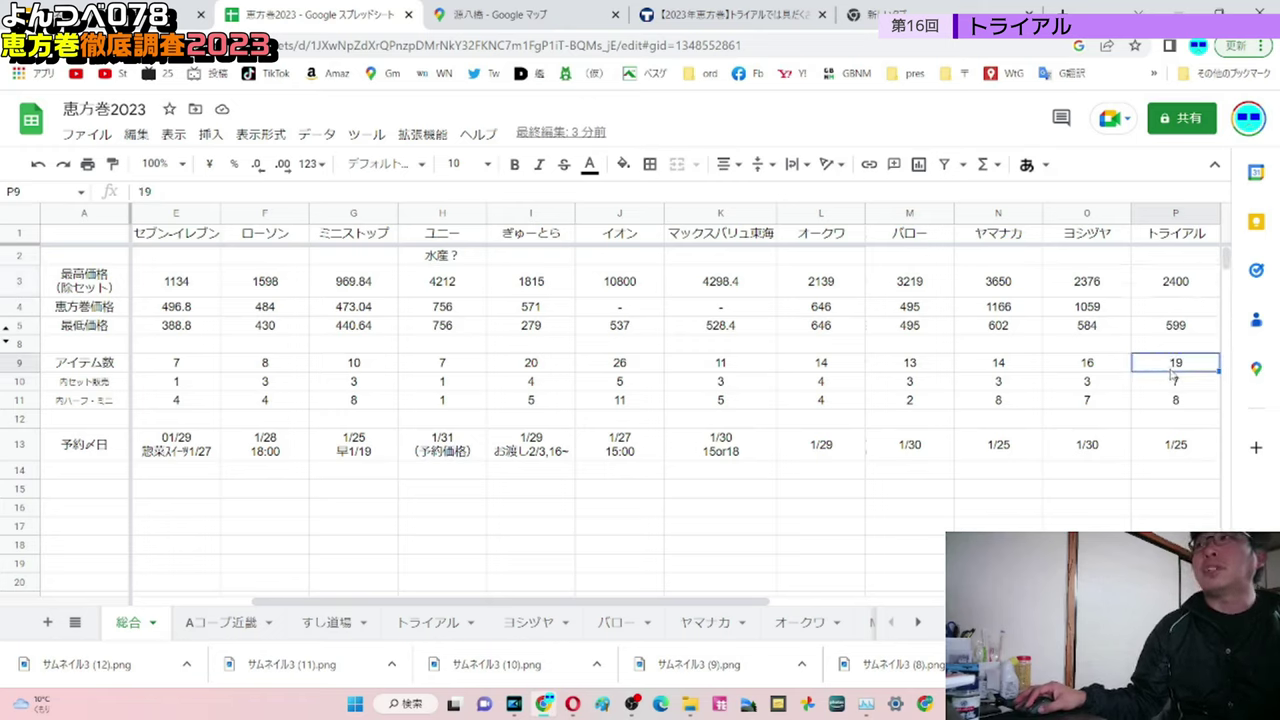
drag(1163, 384, 1159, 404)
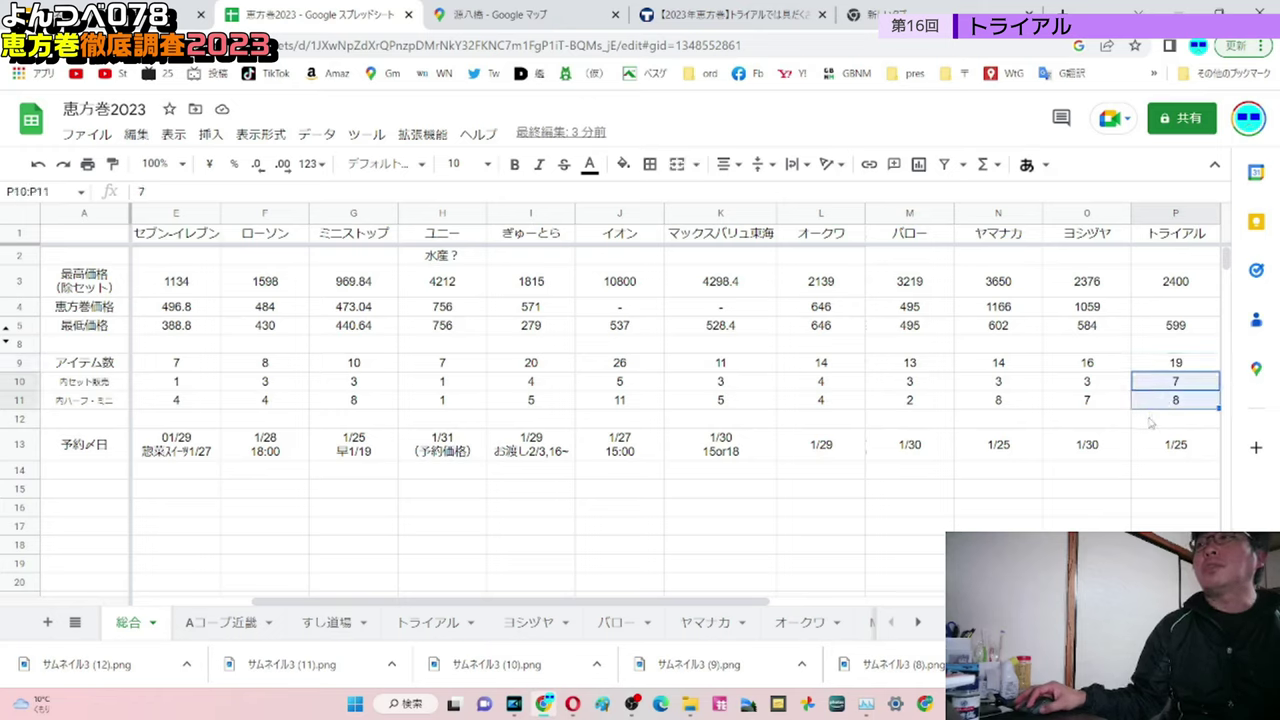
click(1155, 403)
drag(1166, 368, 1160, 424)
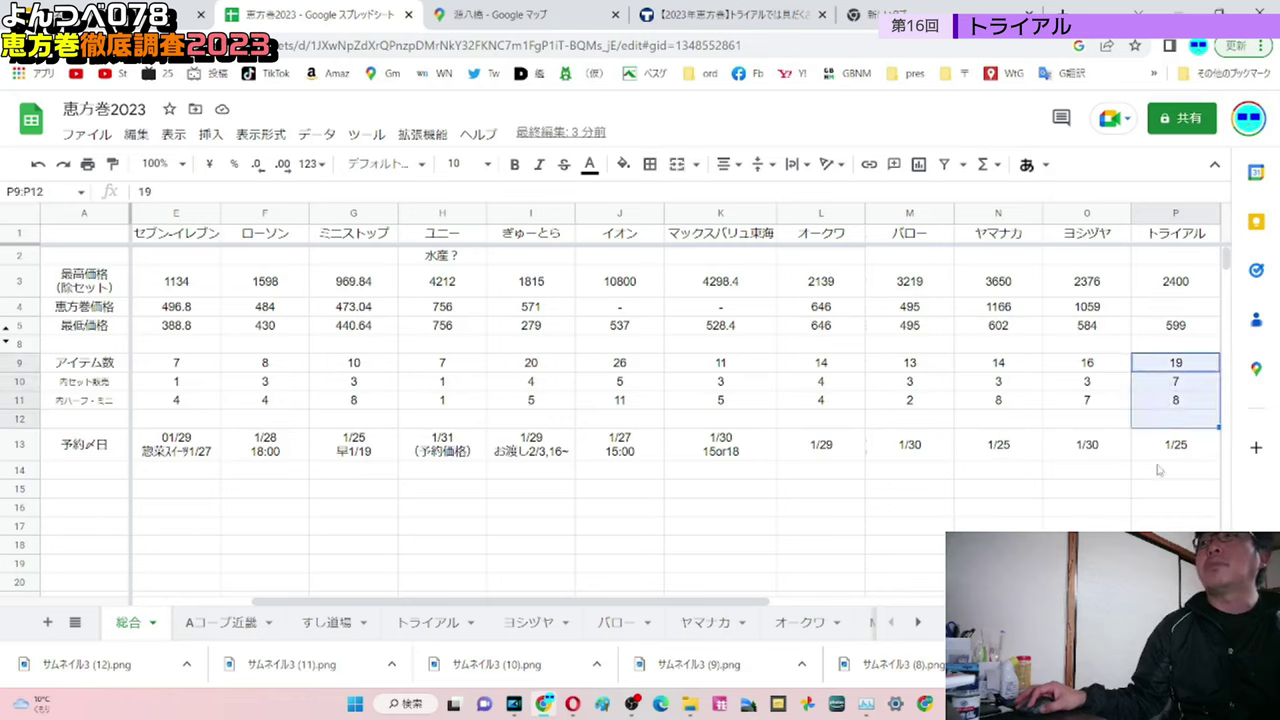
drag(1150, 508, 1168, 369)
click(1168, 369)
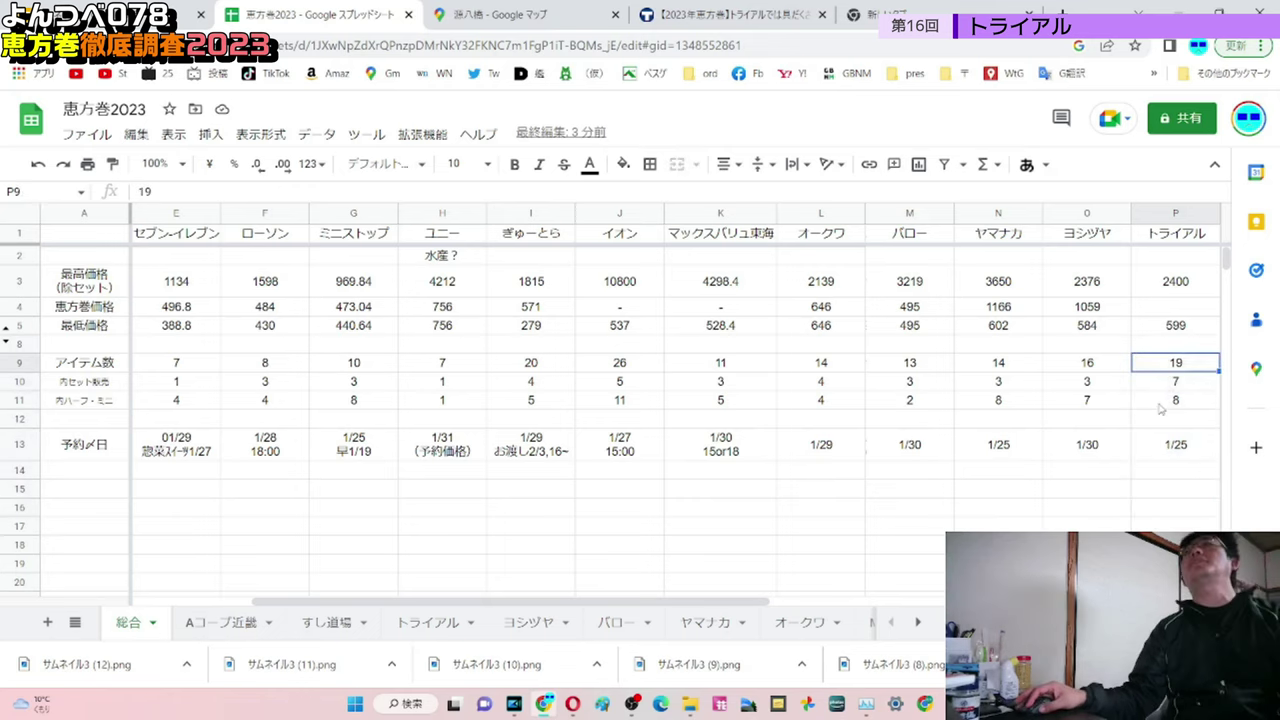